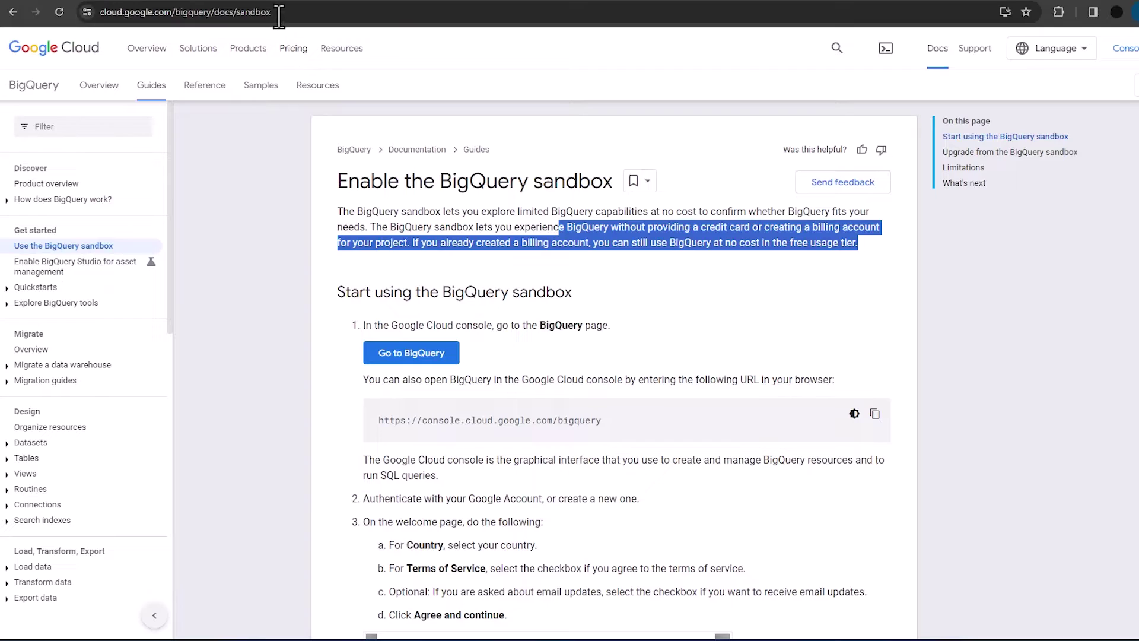
On the Enable the BigQuery sandbox page, highlight the passage about not needing a billing account.
drag(270, 12, 129, 12)
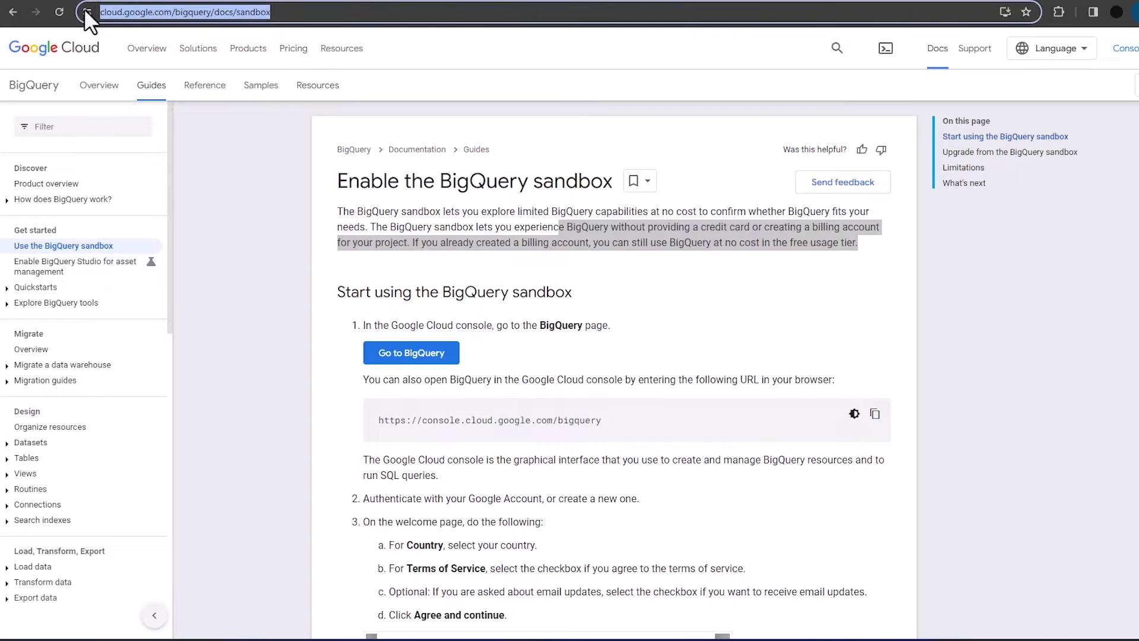
click(789, 300)
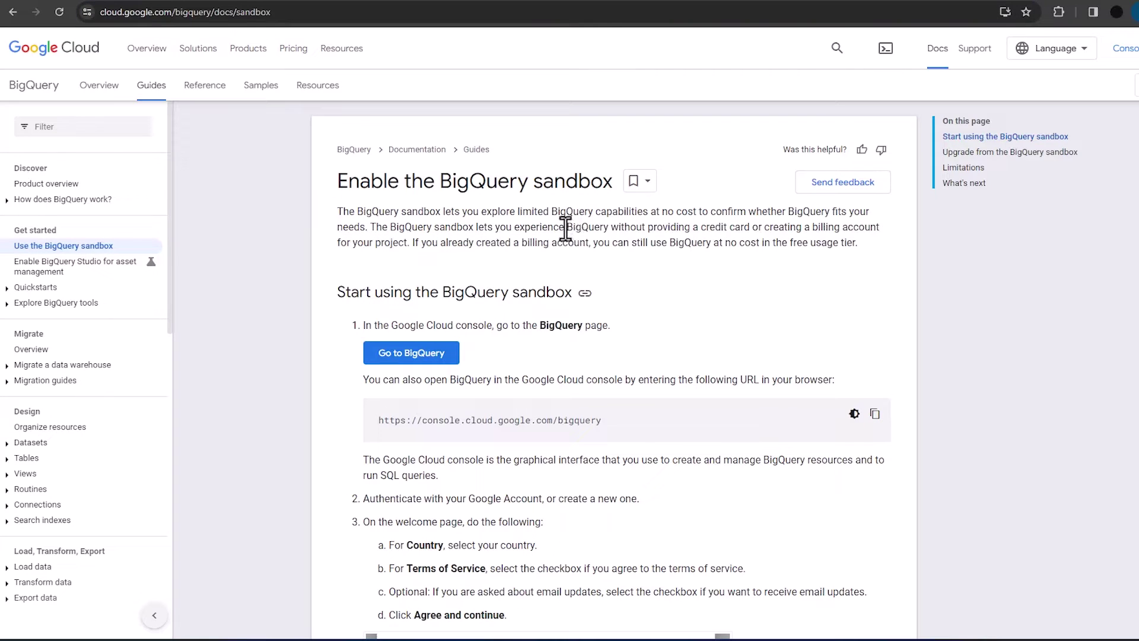
drag(565, 228, 868, 261)
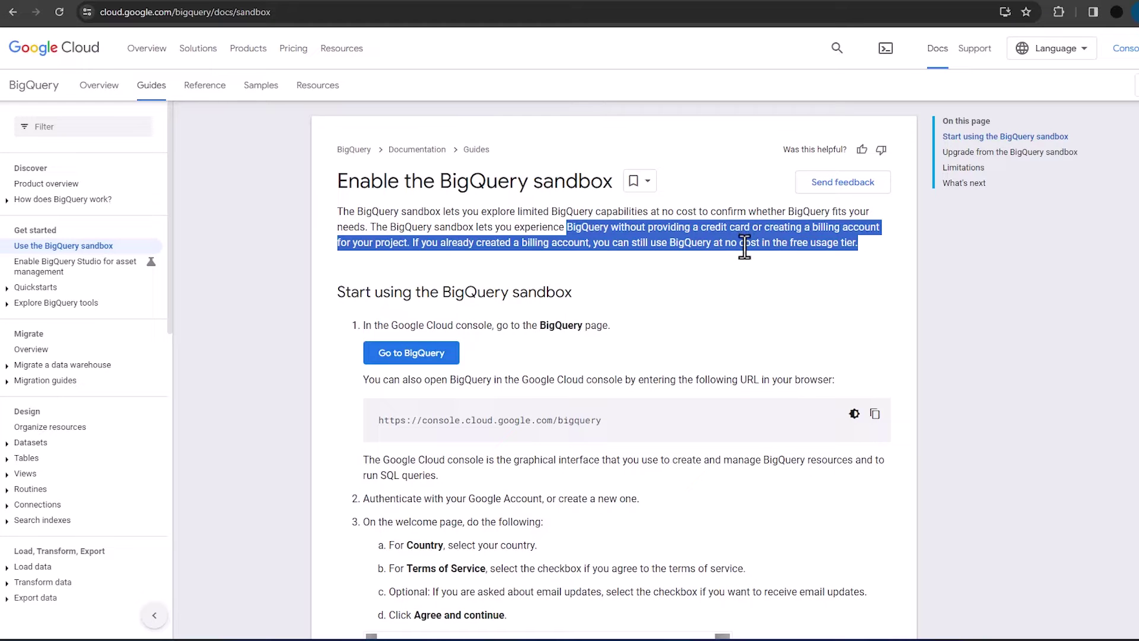
Go to the BigQuery console and load more public datasets in the Explorer.
click(432, 359)
scroll(232, 371, down, 10)
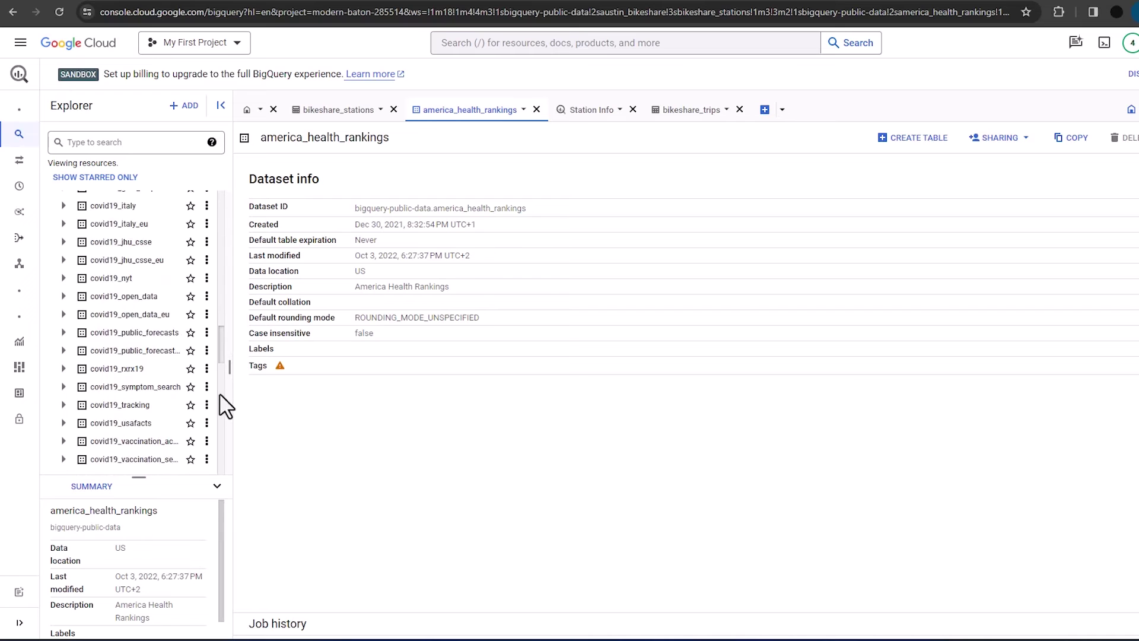
scroll(219, 477, down, 2)
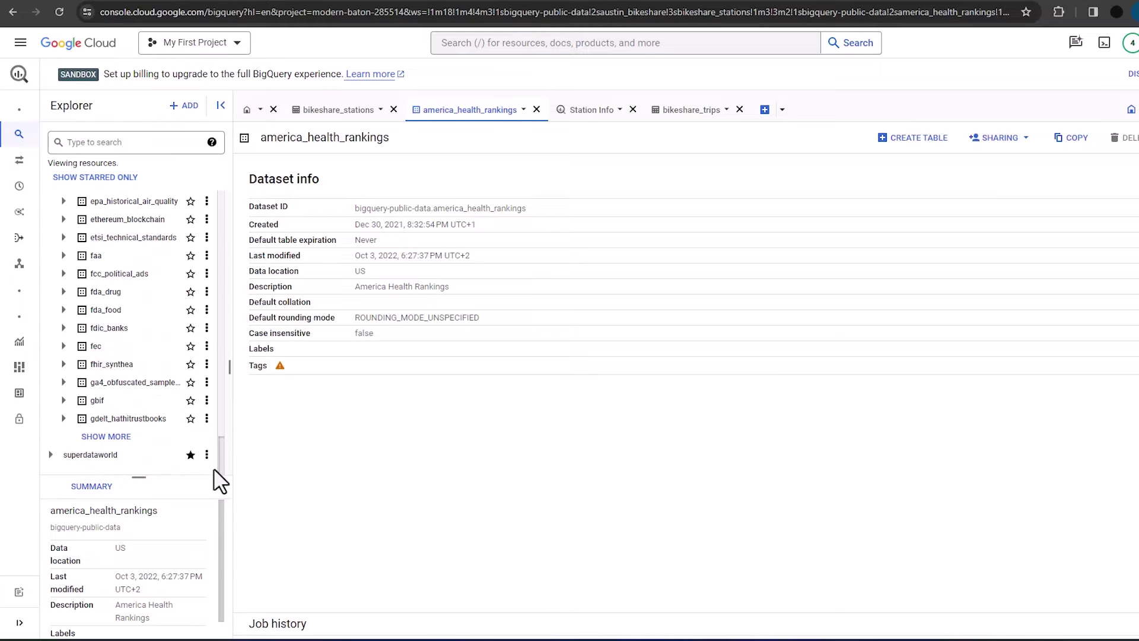
click(132, 439)
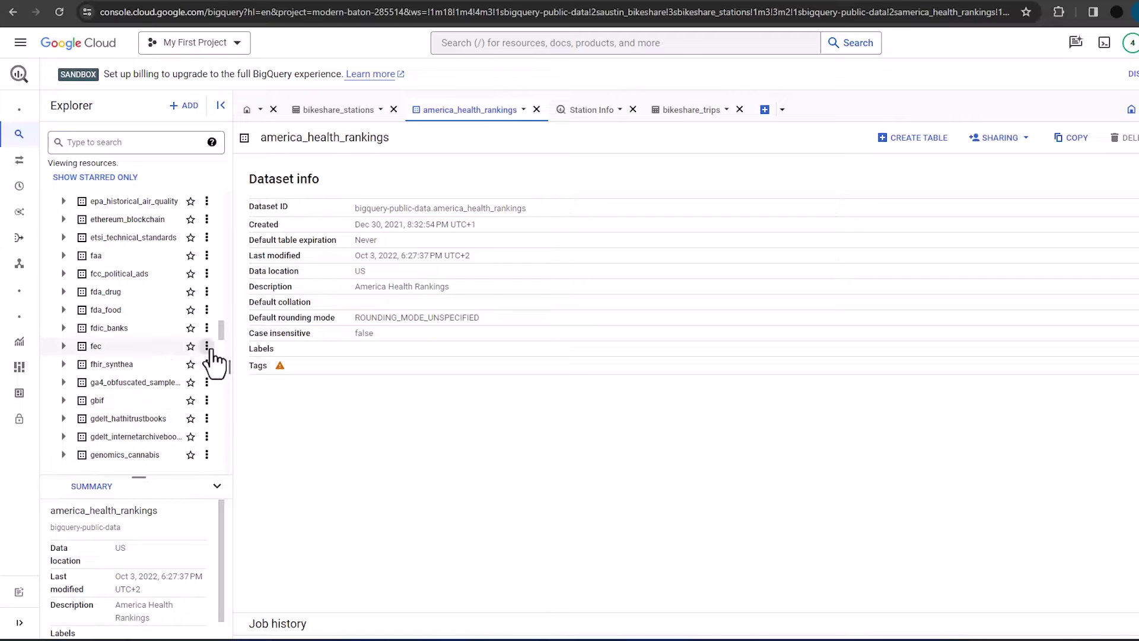
scroll(219, 331, down, 1)
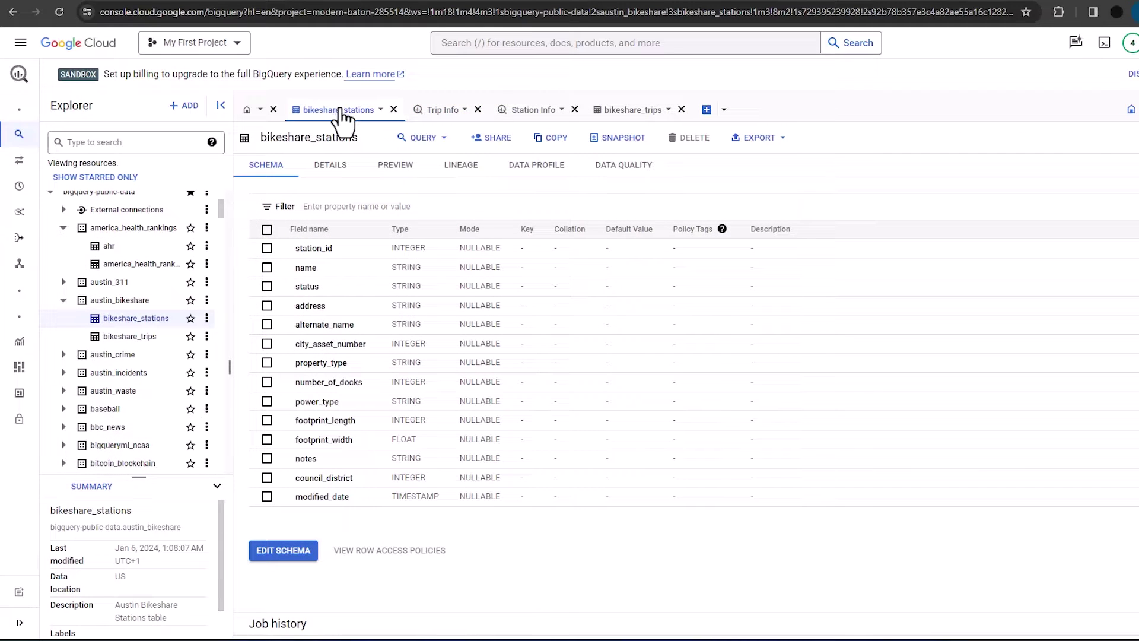
Review the bikeshare_stations and bikeshare_trips details, highlighting the trips table's active logical bytes.
click(339, 168)
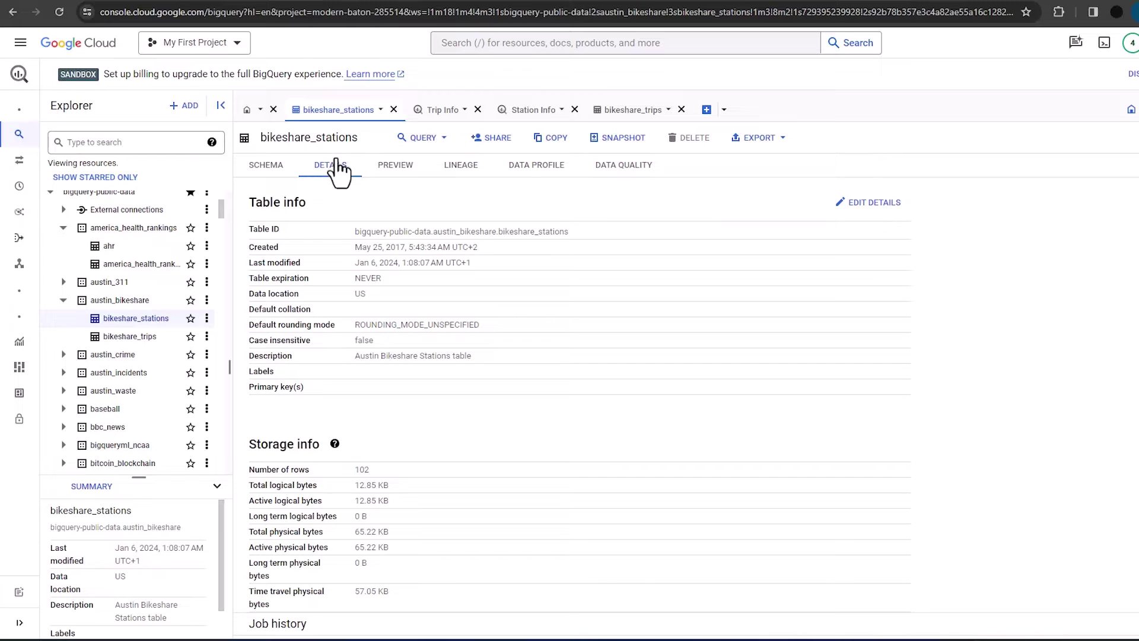
click(645, 114)
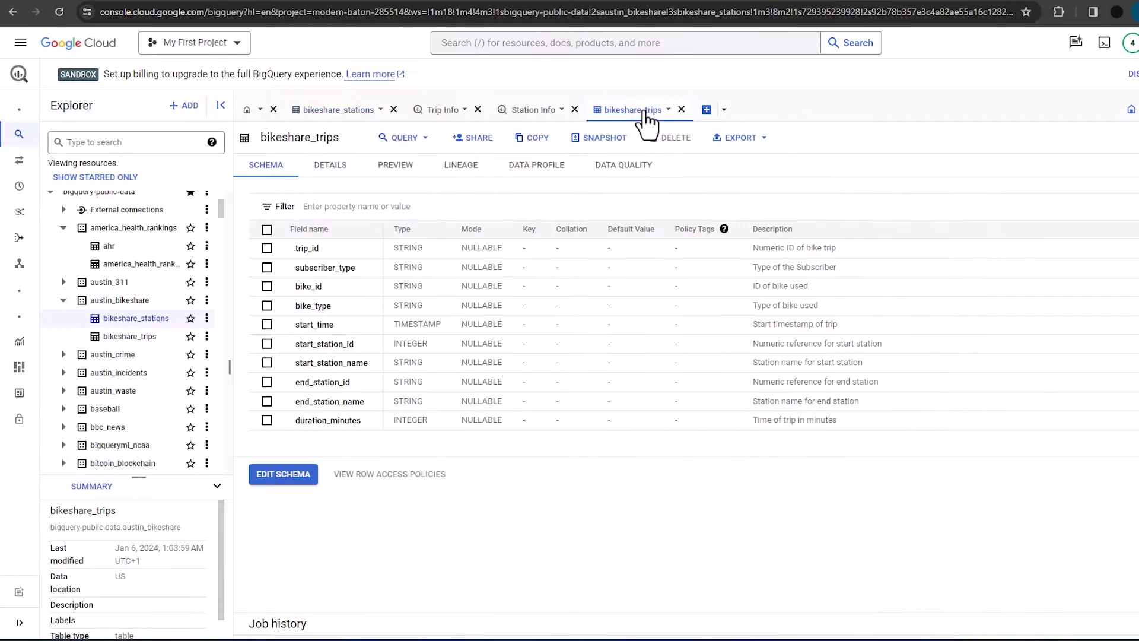
click(330, 167)
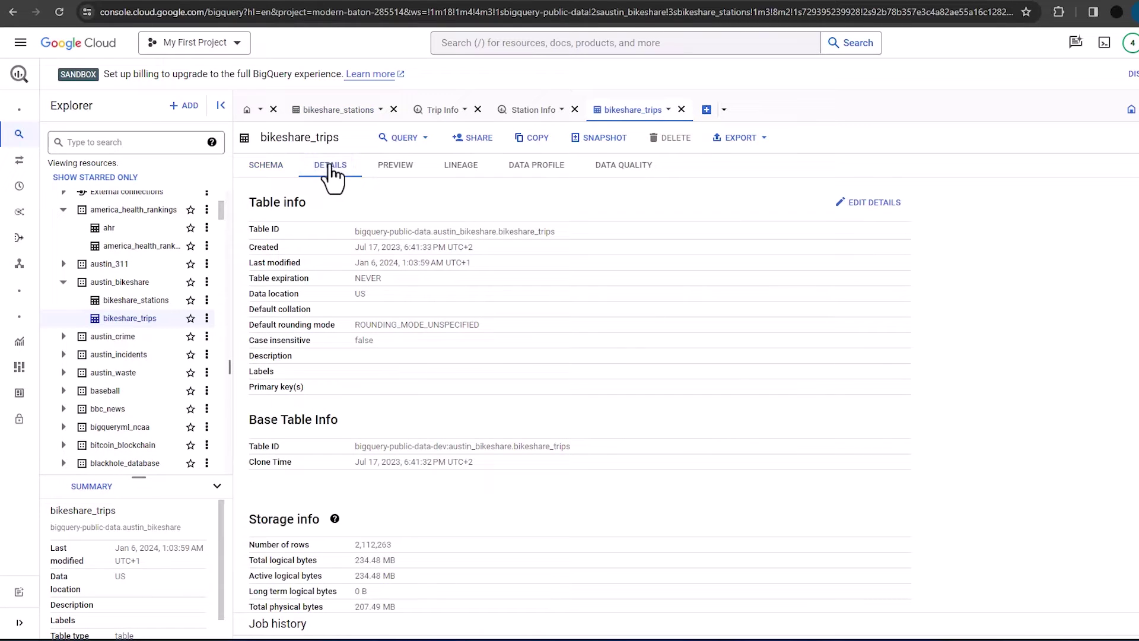
drag(248, 575, 394, 578)
scroll(408, 549, down, 2)
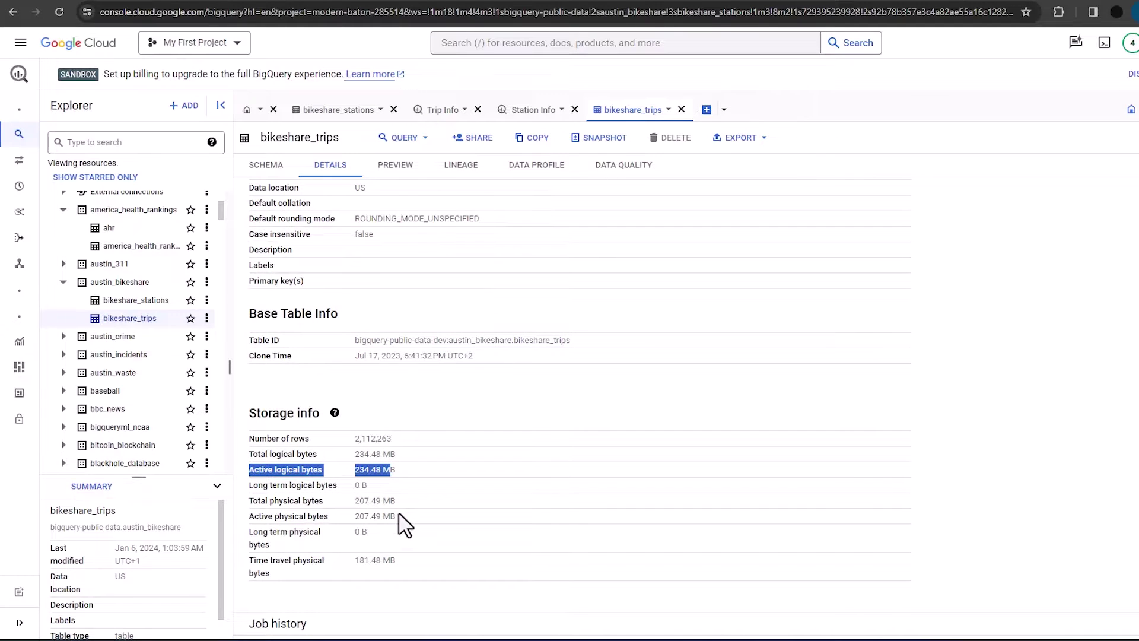
scroll(405, 525, up, 2)
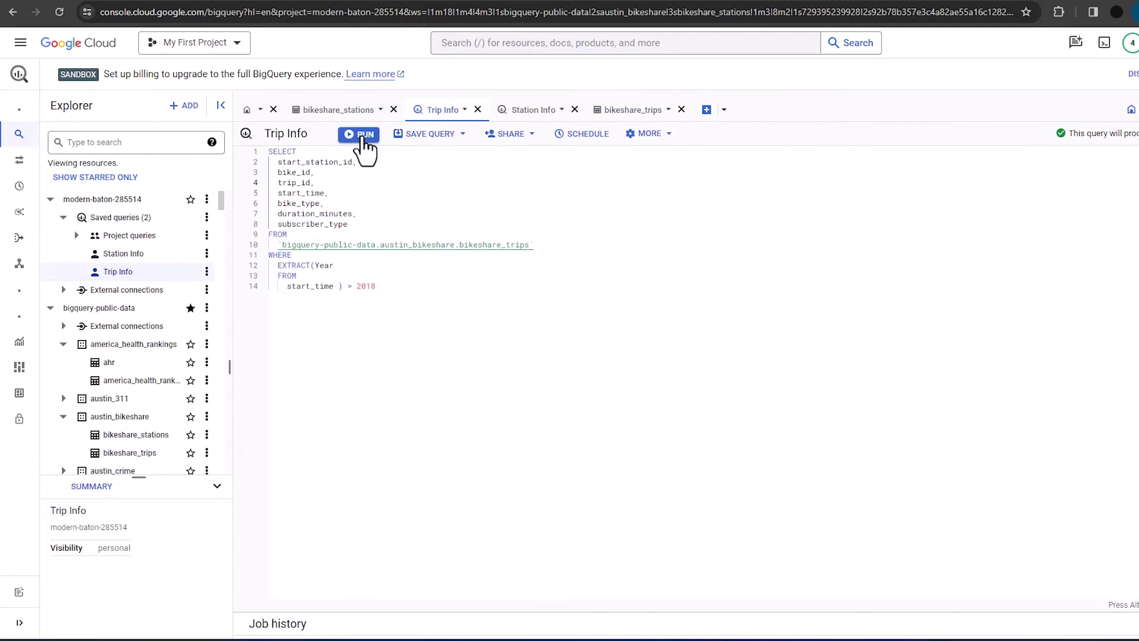
Run the Trip Info query.
click(363, 138)
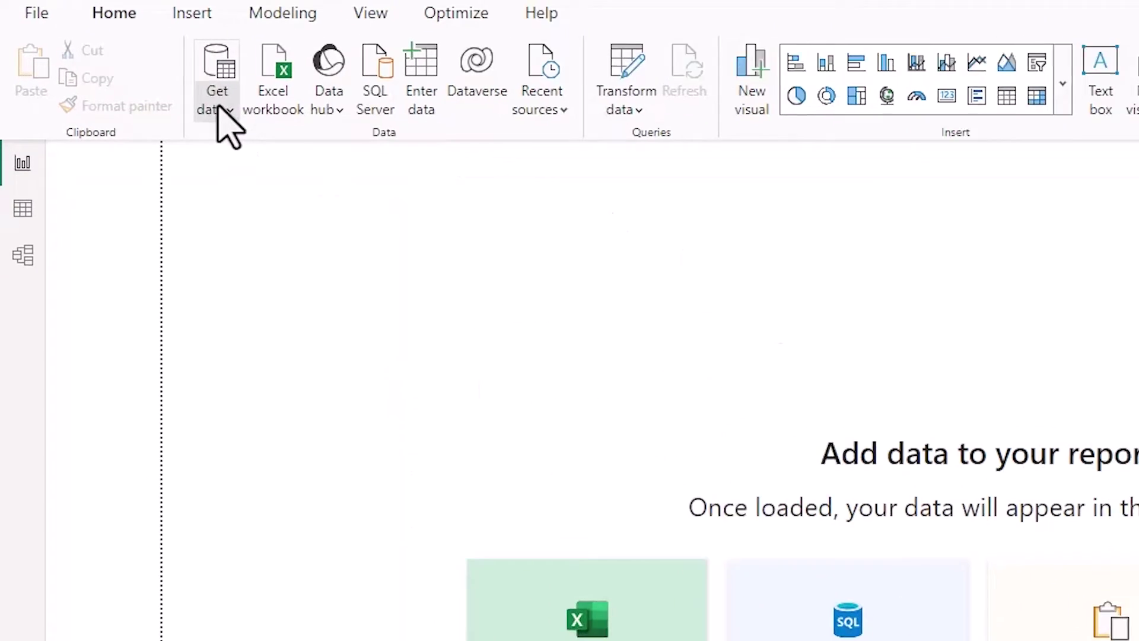
Connect Power BI to Google BigQuery through Get data, confirming the advanced connection options.
click(113, 79)
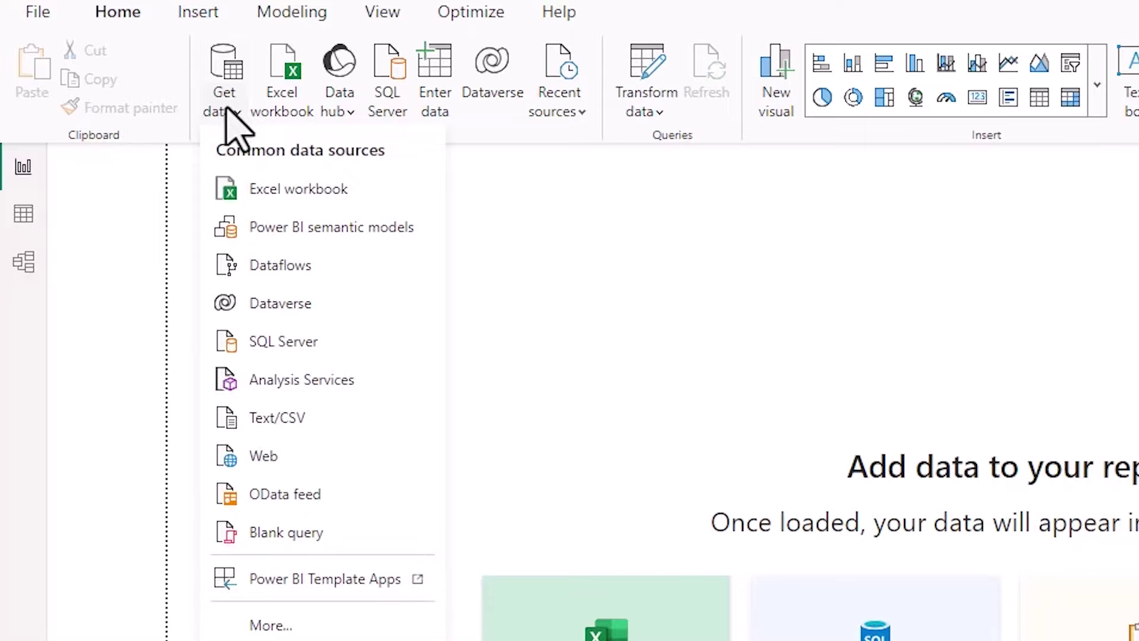
click(272, 625)
click(854, 278)
text(Goog)
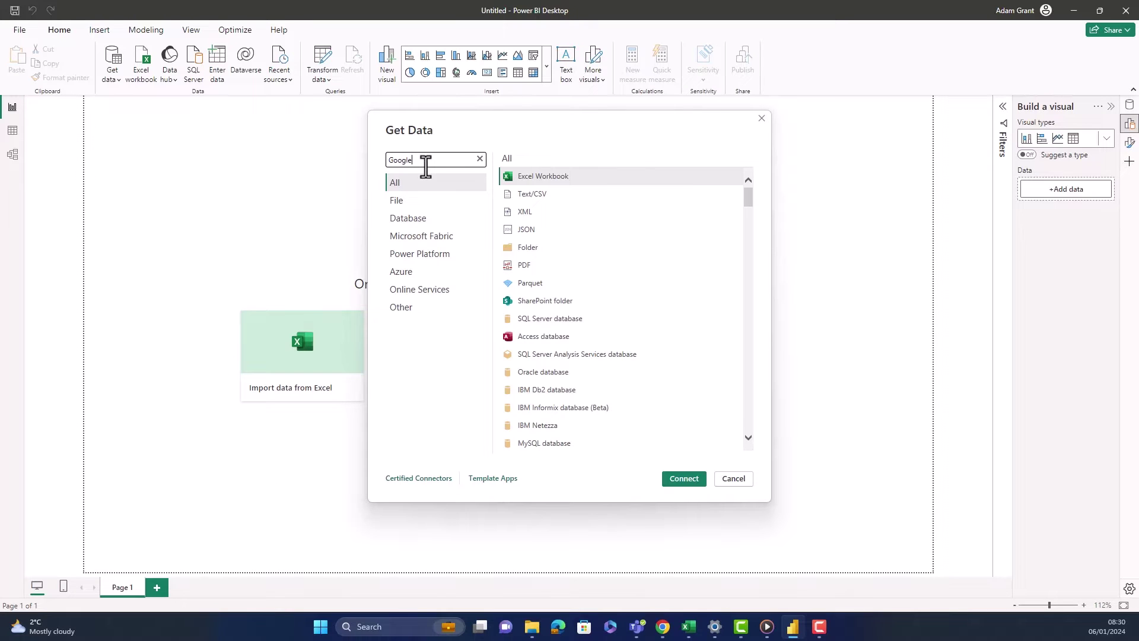
text(le)
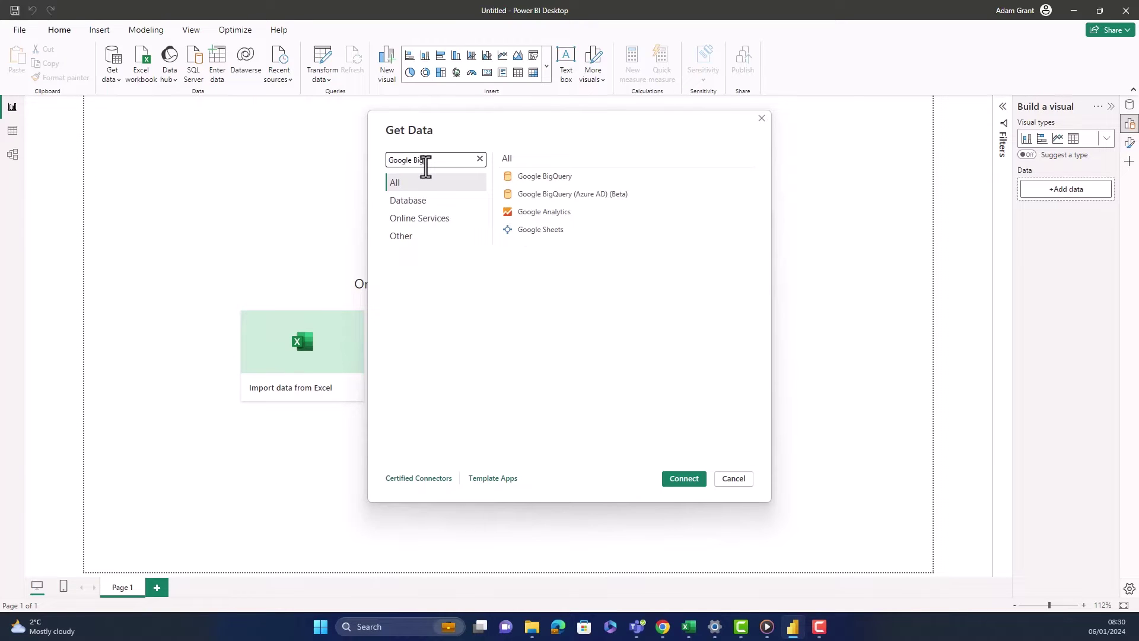
click(624, 180)
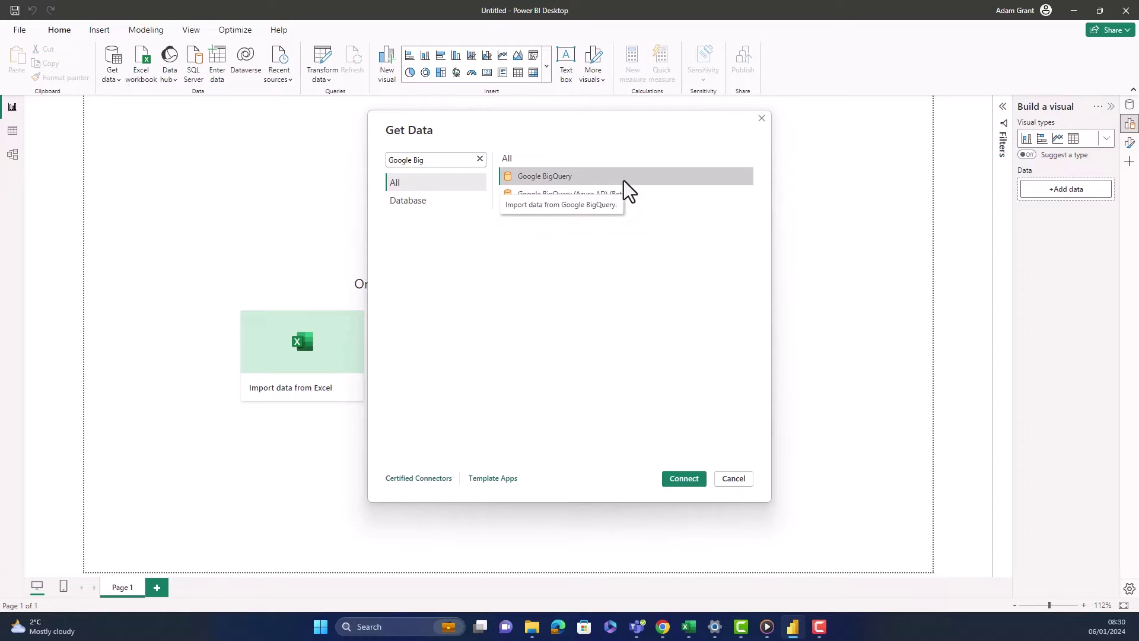
click(699, 477)
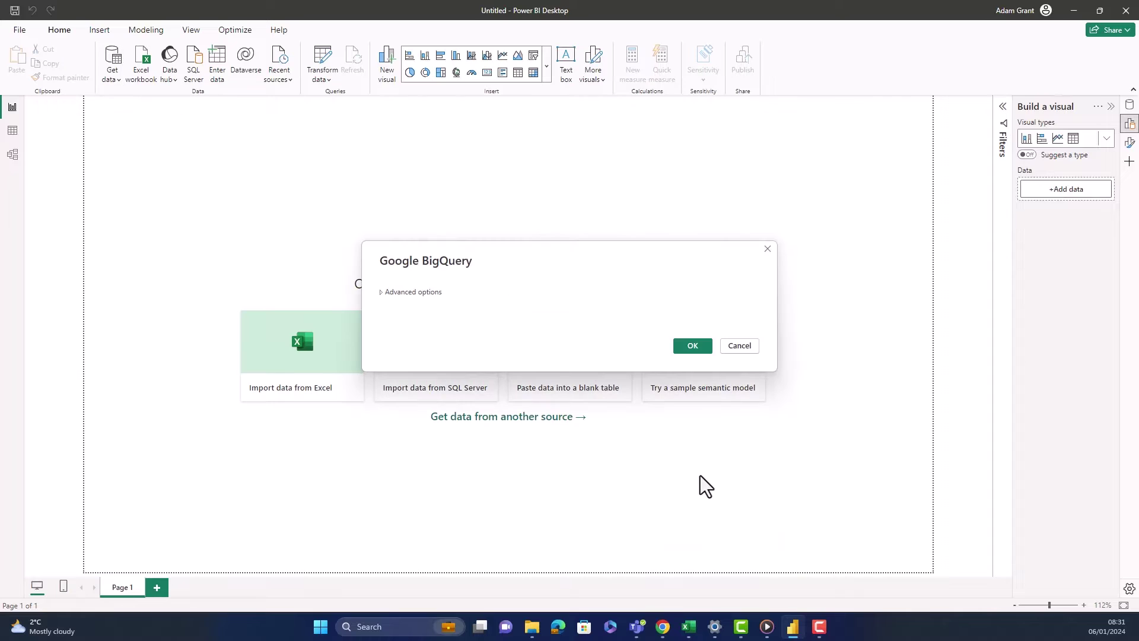
click(426, 291)
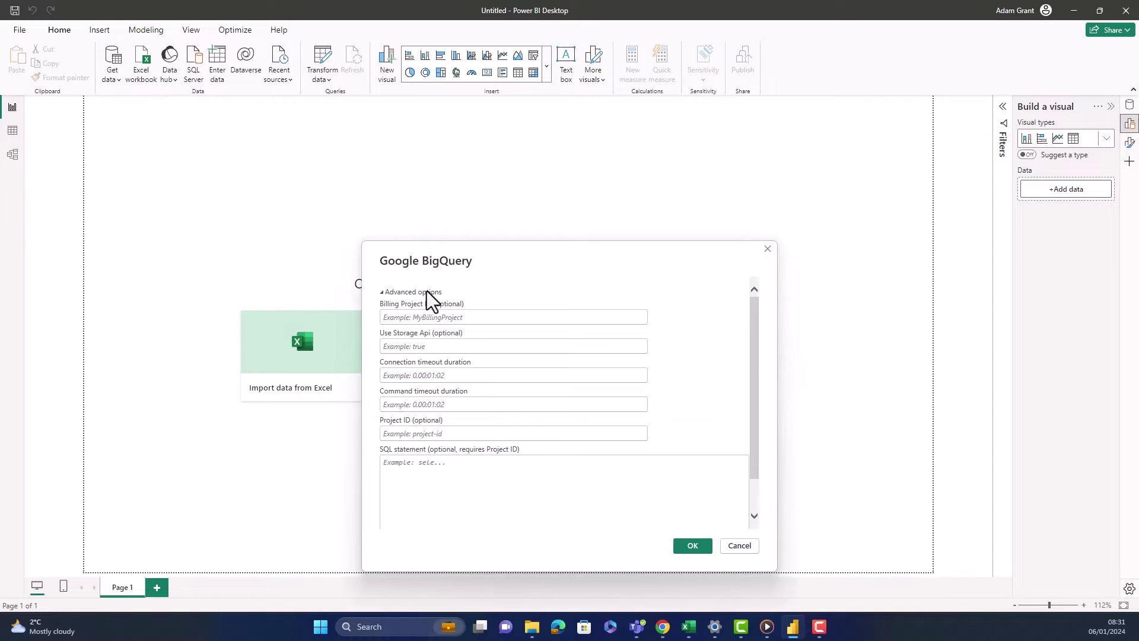
click(693, 545)
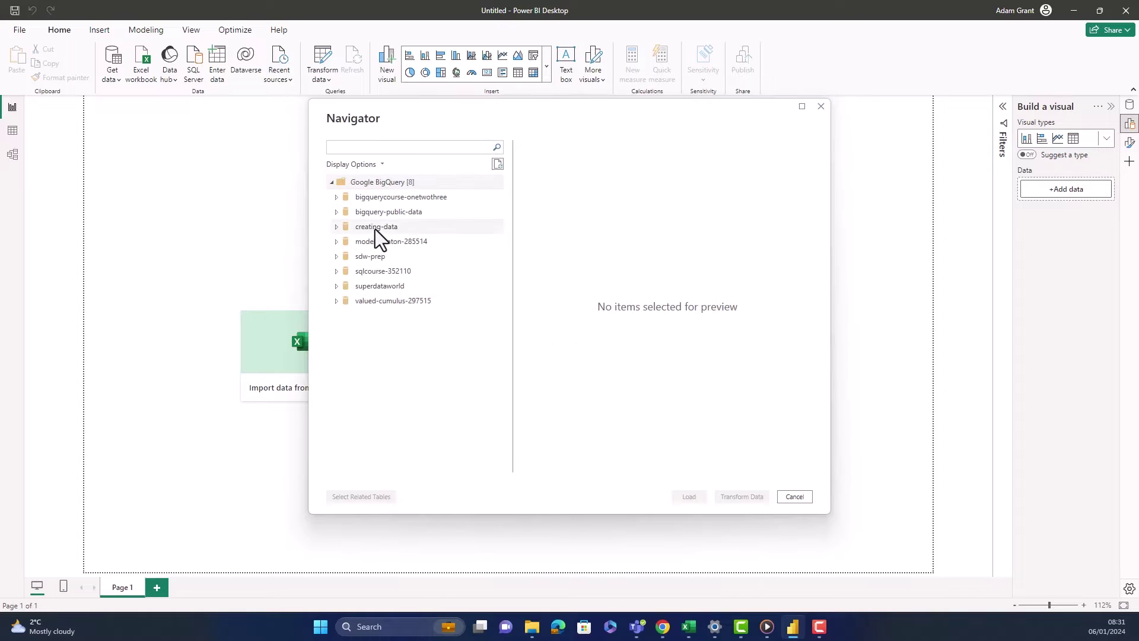
Select bigquery-public-data > austin_bikeshare > bikeshare_stations in Navigator and choose Transform Data.
click(336, 212)
click(342, 256)
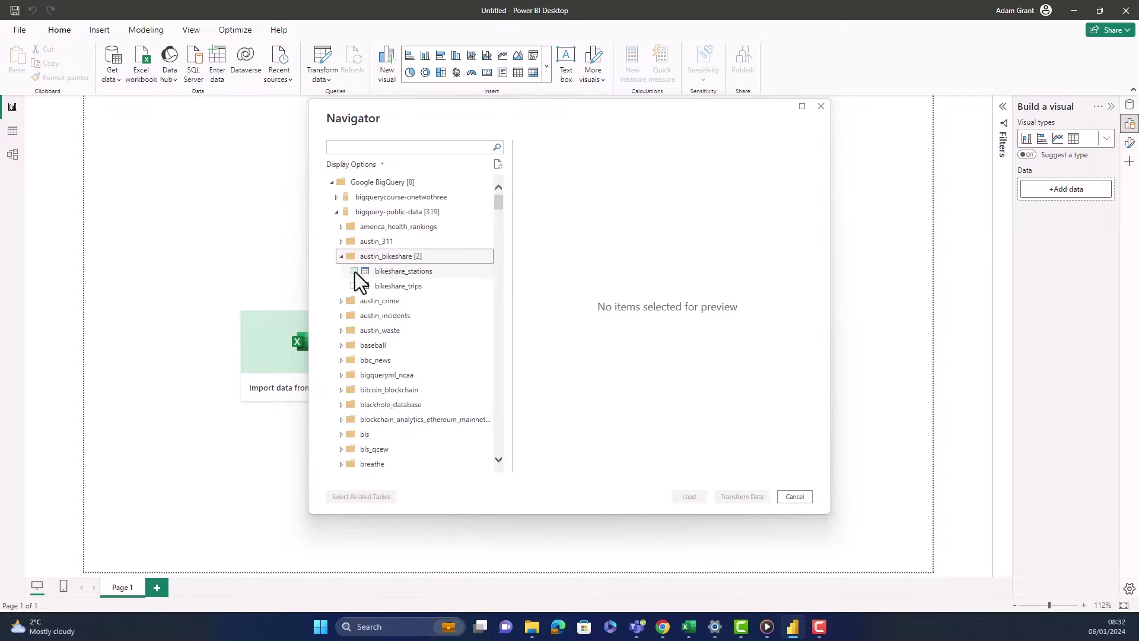
click(354, 271)
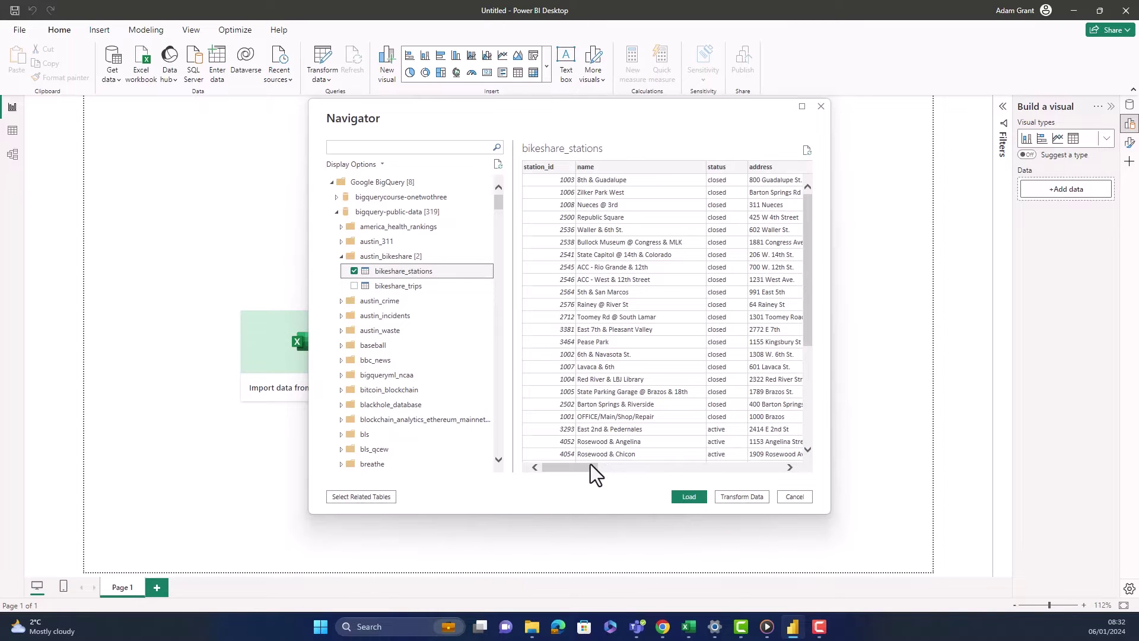
drag(590, 464, 551, 463)
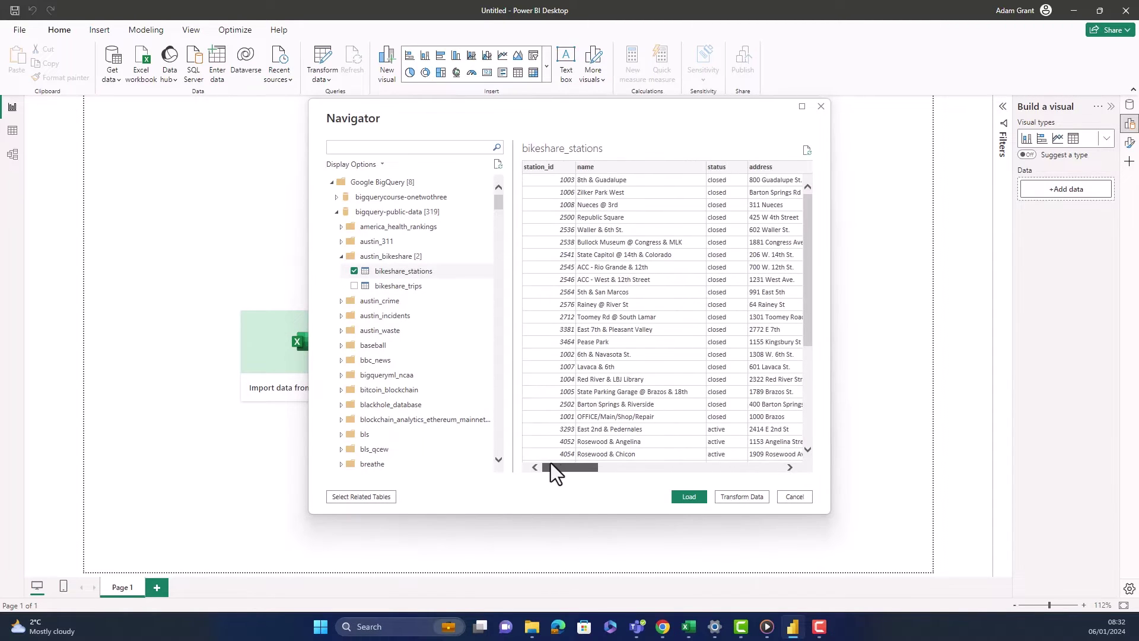
click(750, 496)
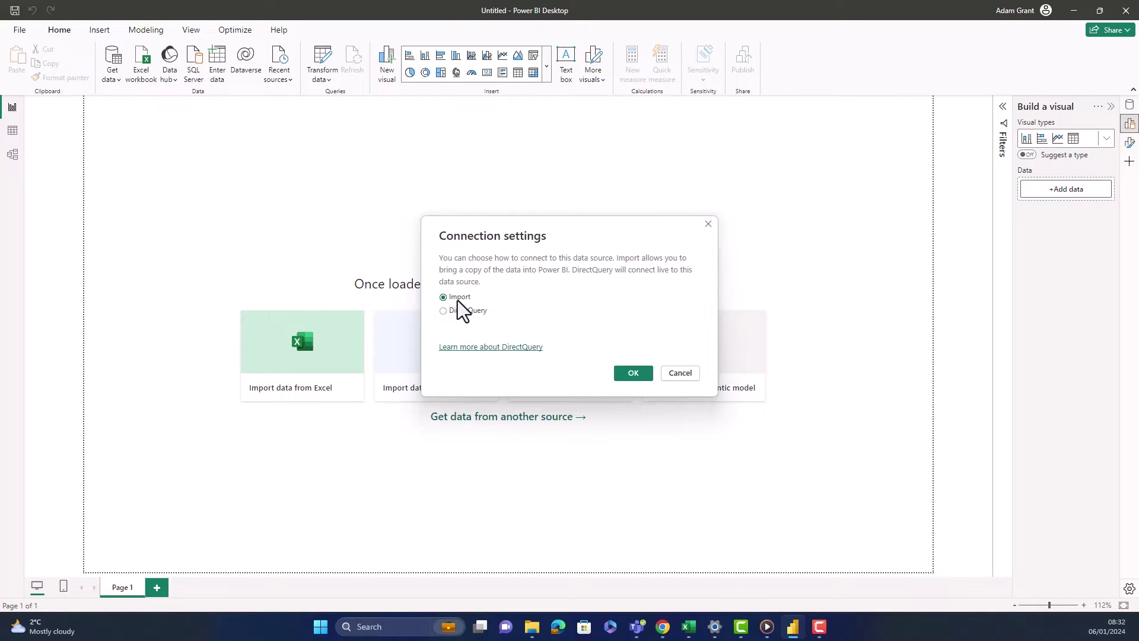
Confirm Import mode, then select the station_id, name and address columns in Power Query.
click(639, 375)
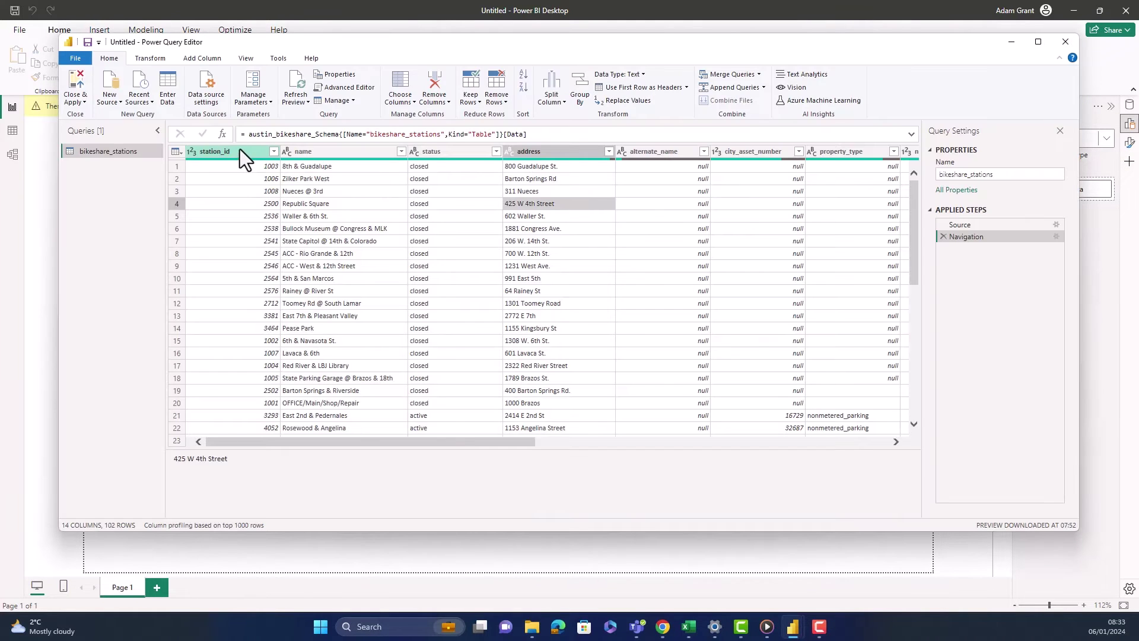
click(240, 149)
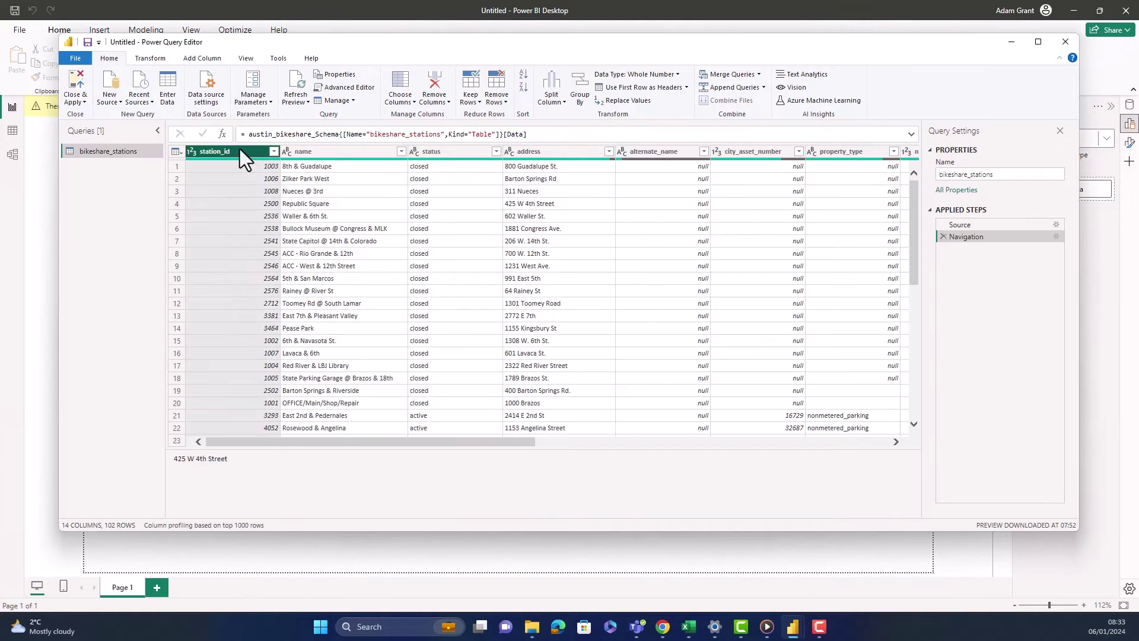
ctrl+click(313, 150)
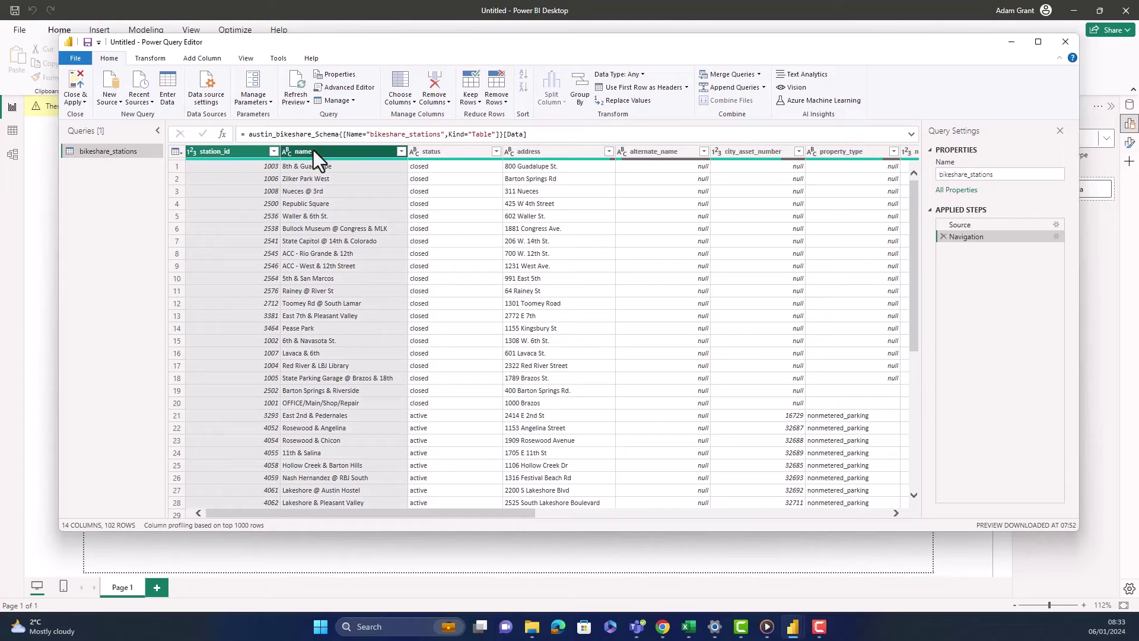
ctrl+click(549, 150)
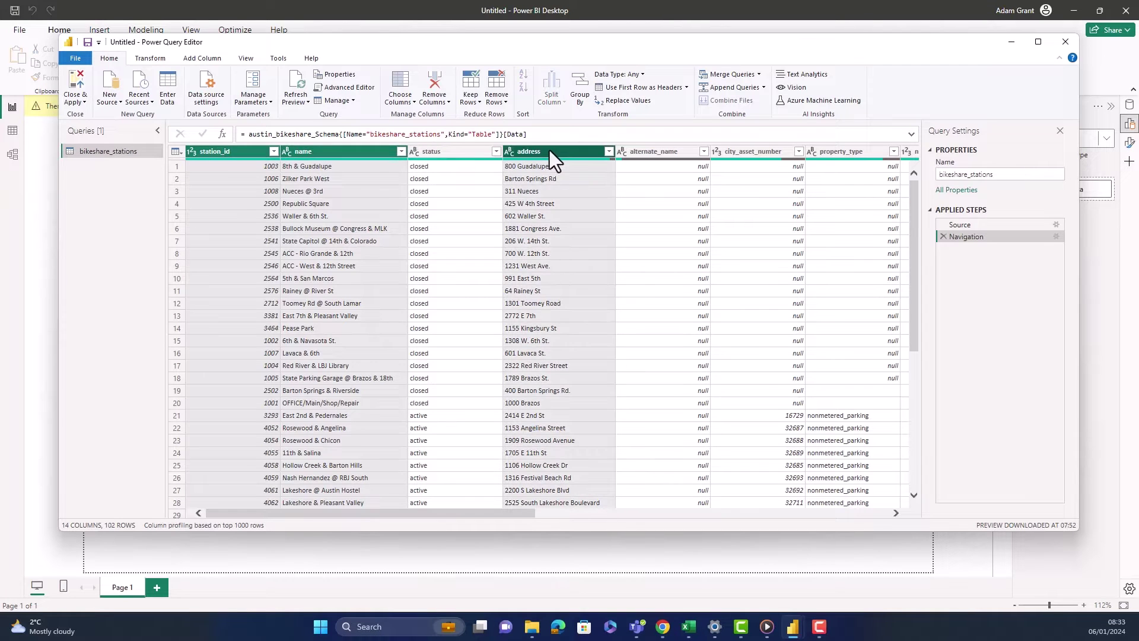
Keep only station_id, name and address, set station_id to Text, and load the table.
right_click(549, 150)
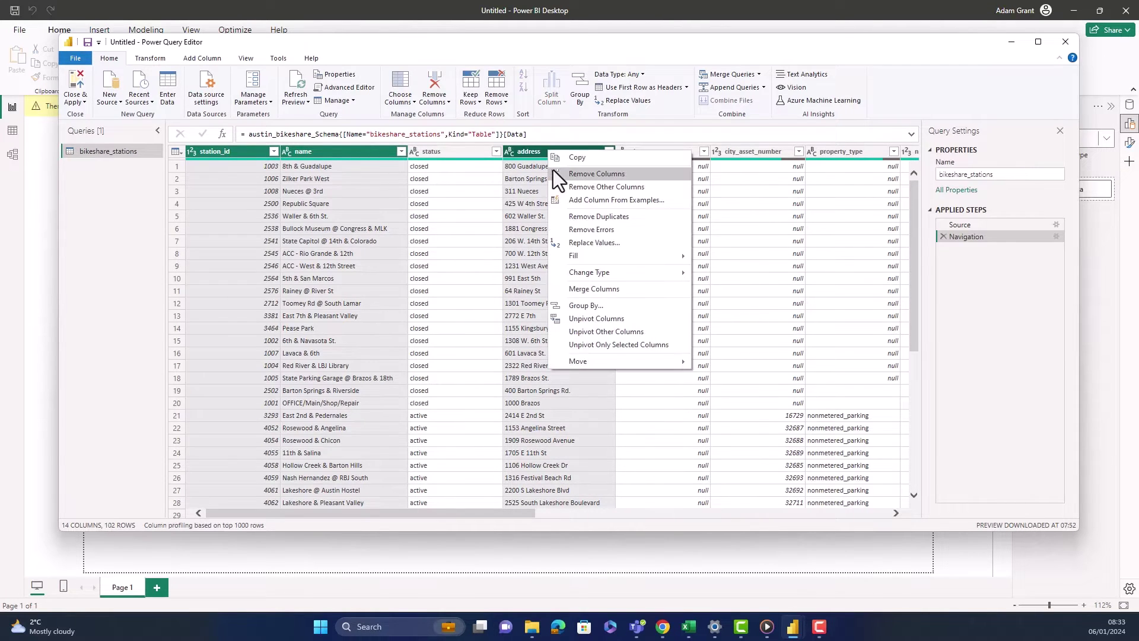
click(611, 187)
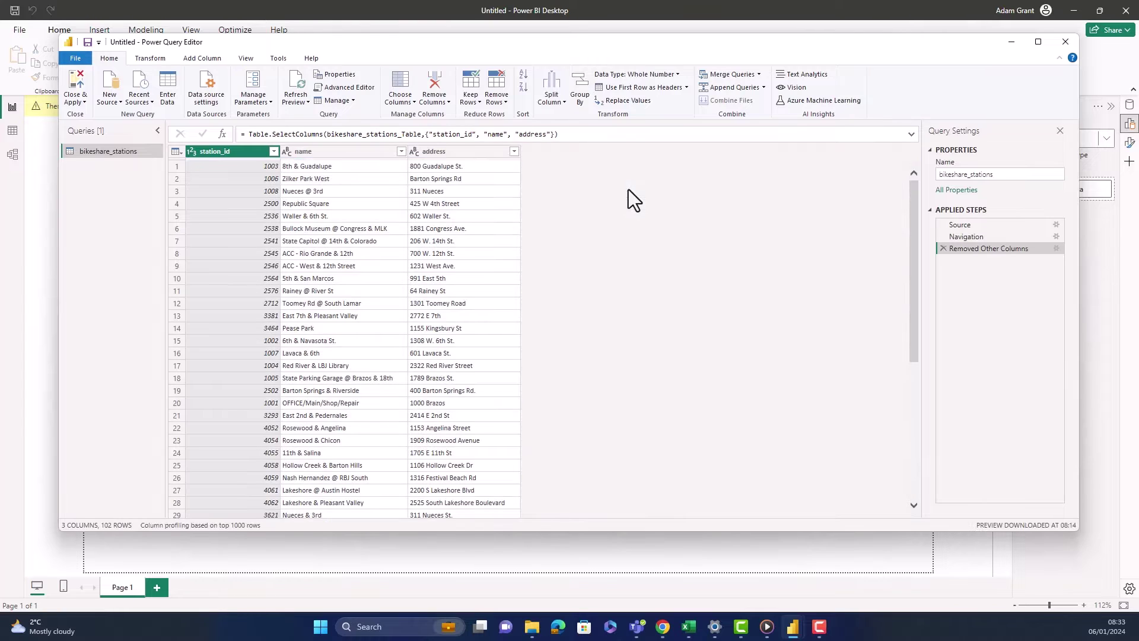
click(191, 153)
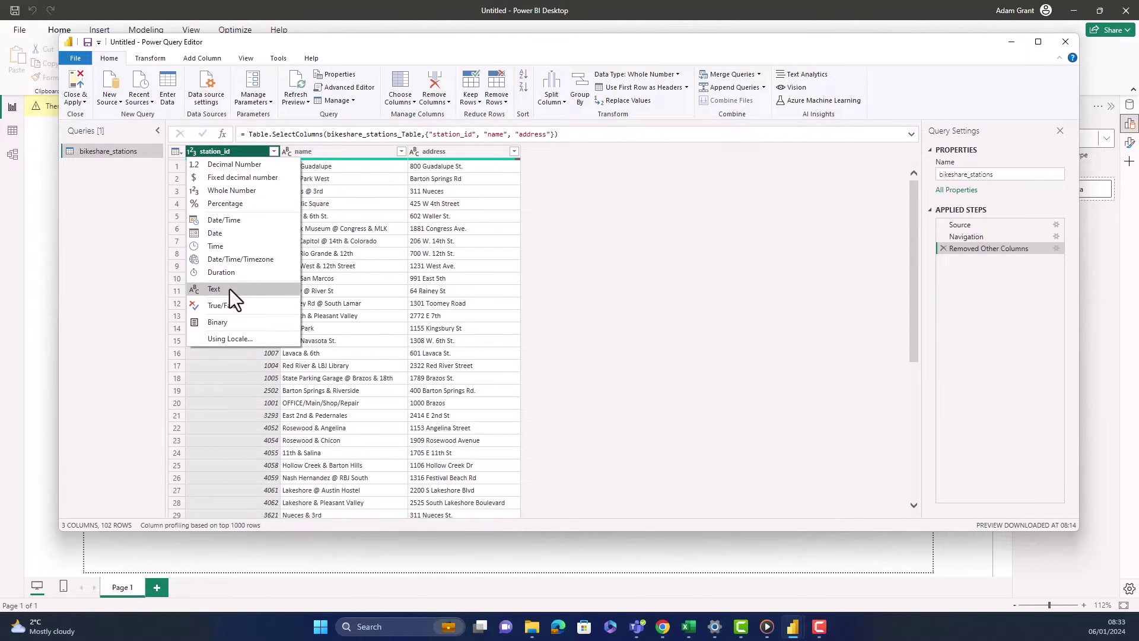
click(230, 289)
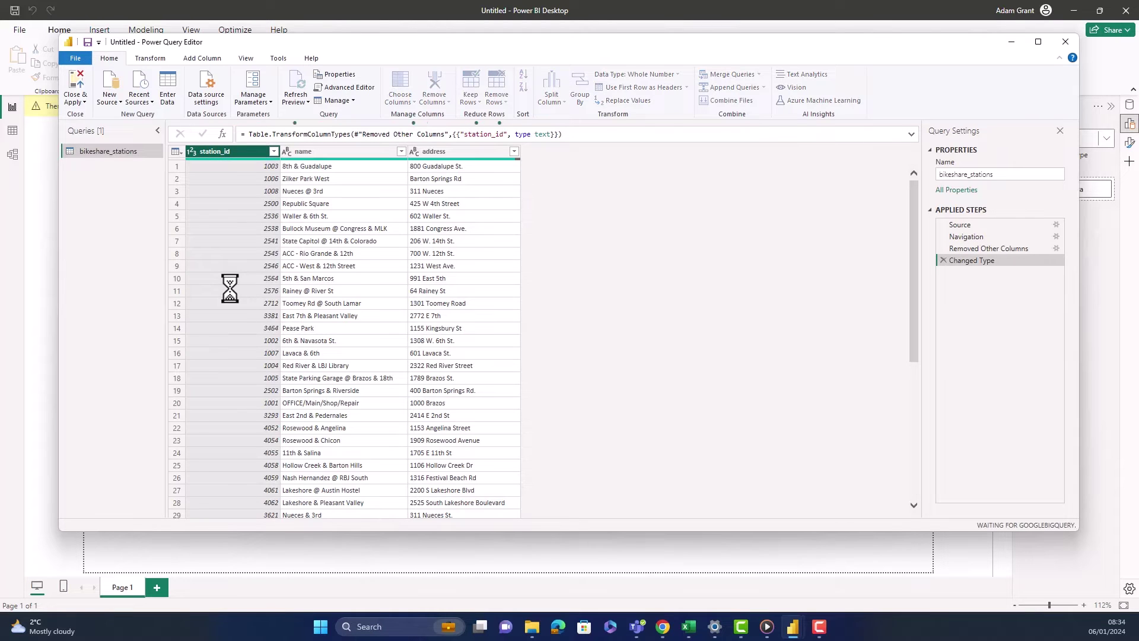
click(75, 83)
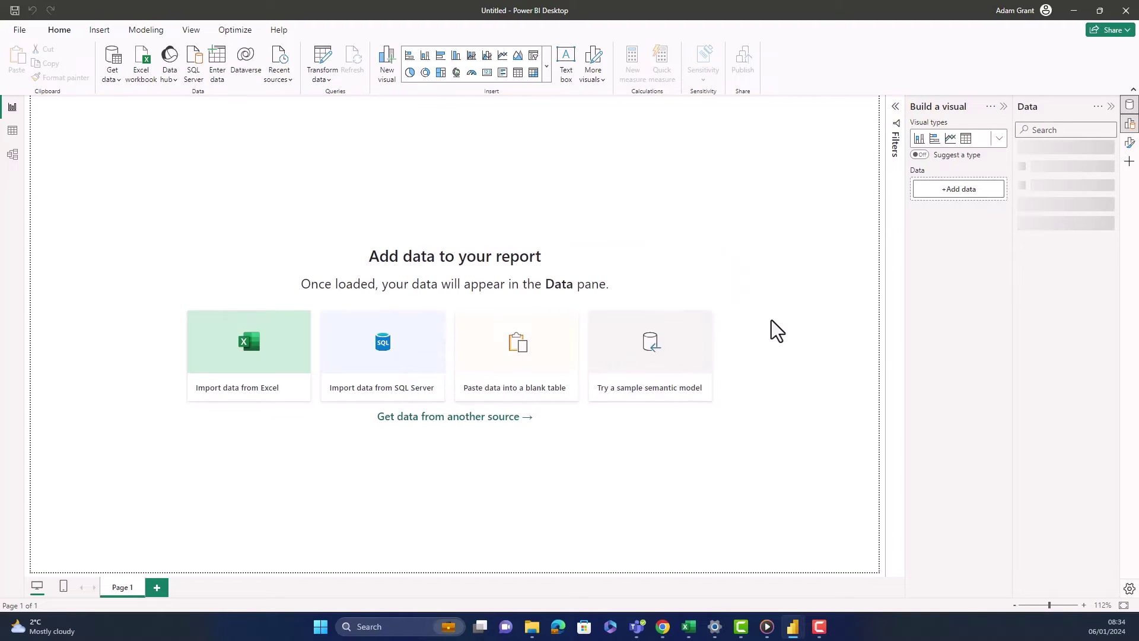
Add a table visual showing station_id, name and address from bikeshare_stations.
click(966, 139)
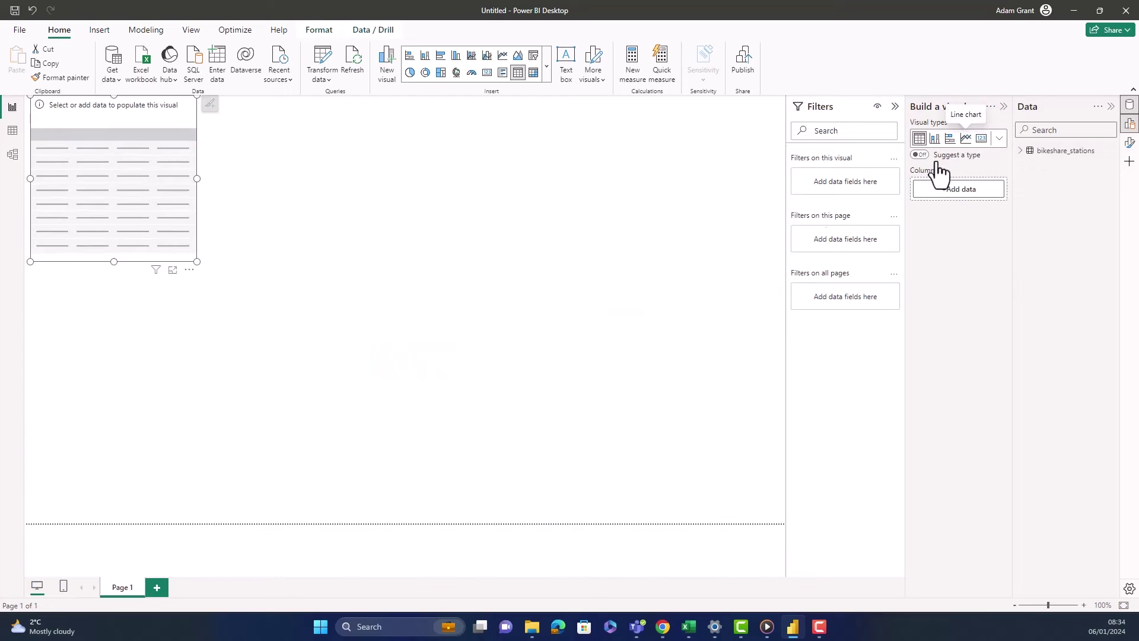
click(1020, 150)
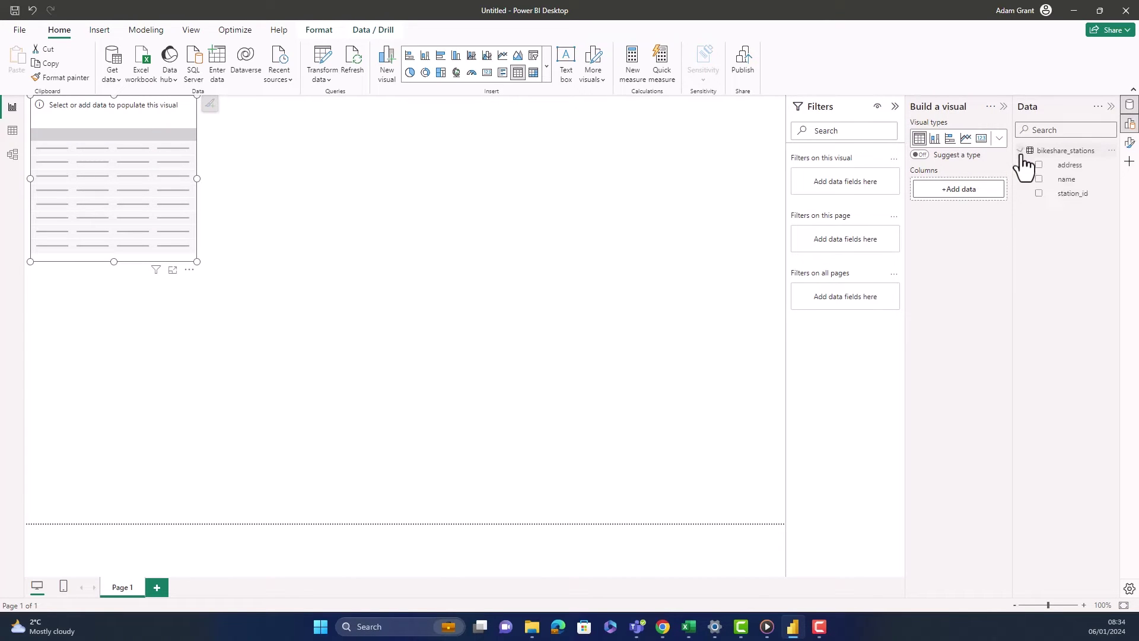
click(1039, 192)
click(1038, 178)
click(1038, 165)
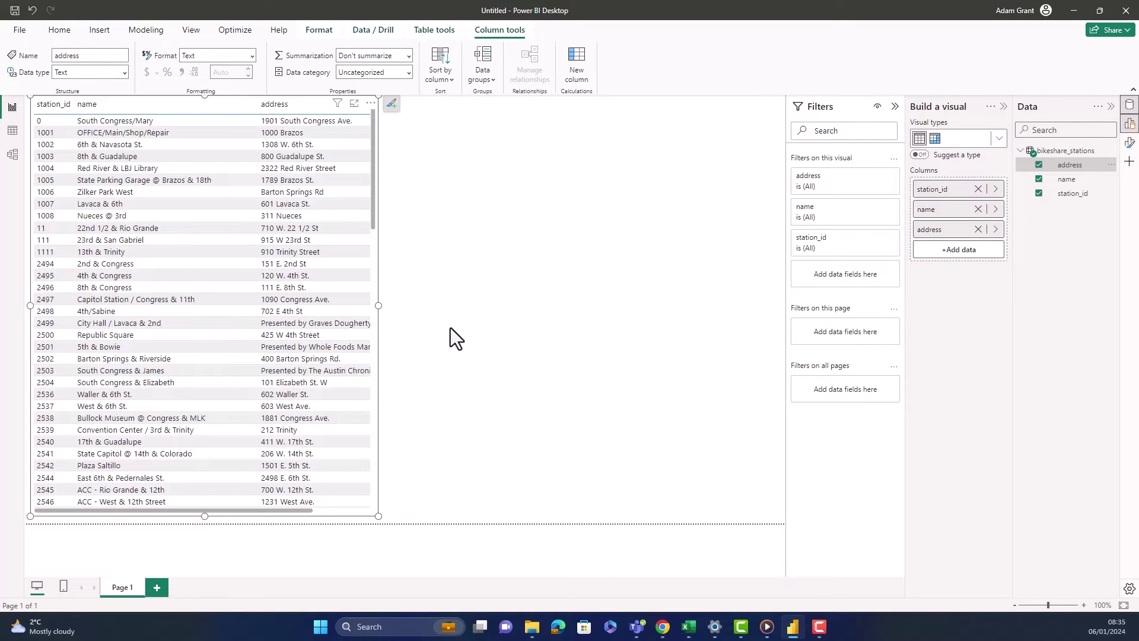
Start a new Google BigQuery connection with the project ID and the copied Trip Info SQL.
scroll(102, 275, down, 10)
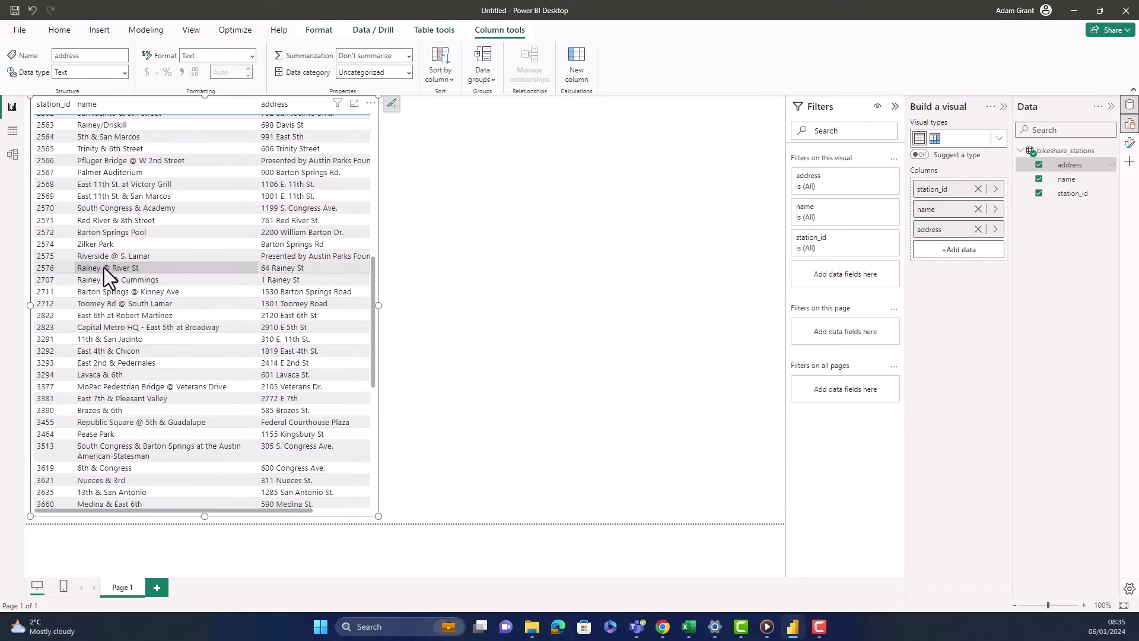
scroll(104, 268, down, 5)
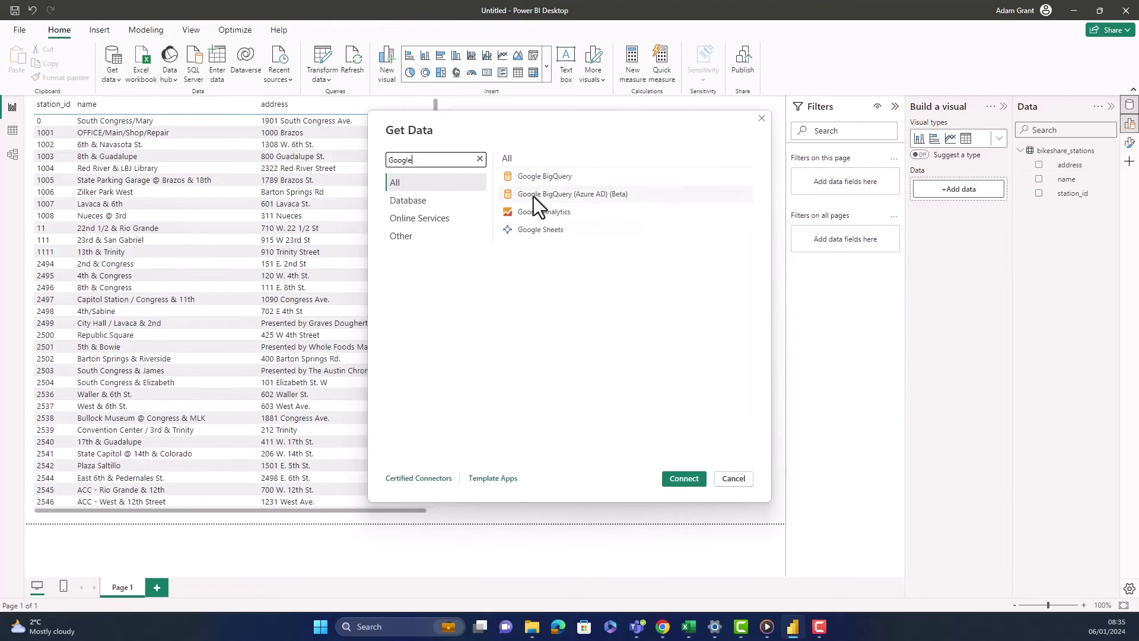
click(547, 181)
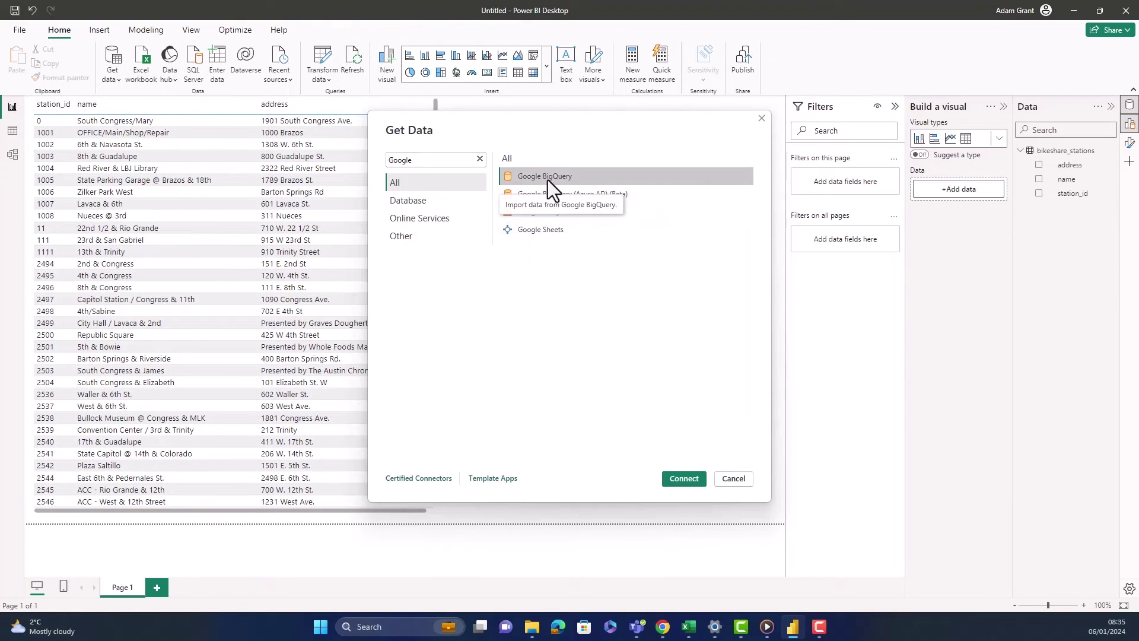
click(684, 479)
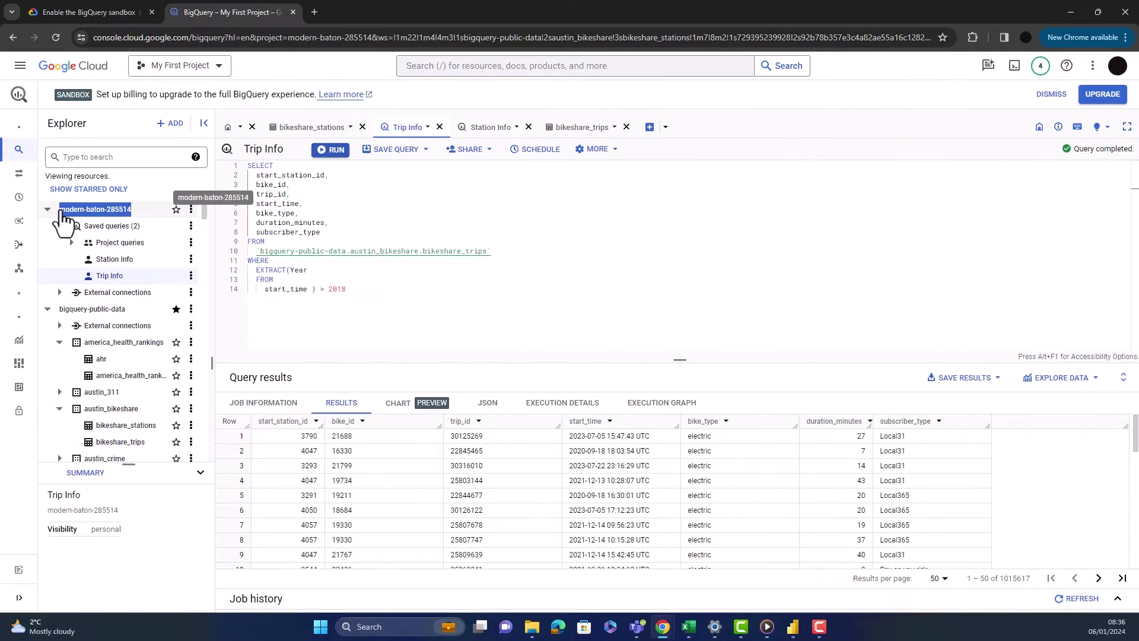
click(462, 449)
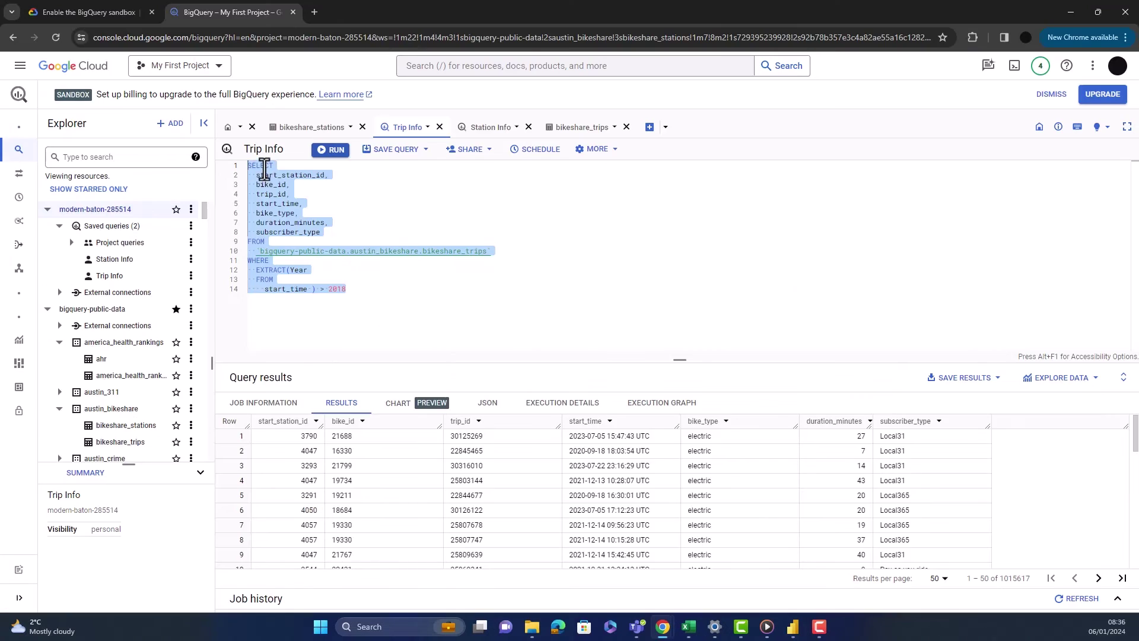
right_click(263, 168)
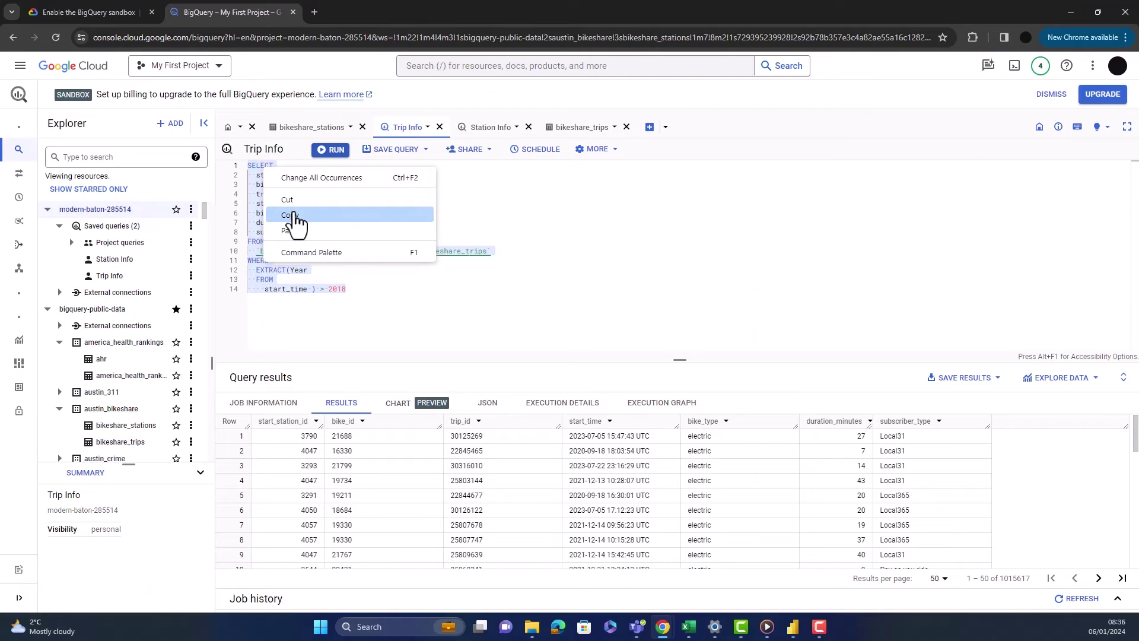
click(293, 213)
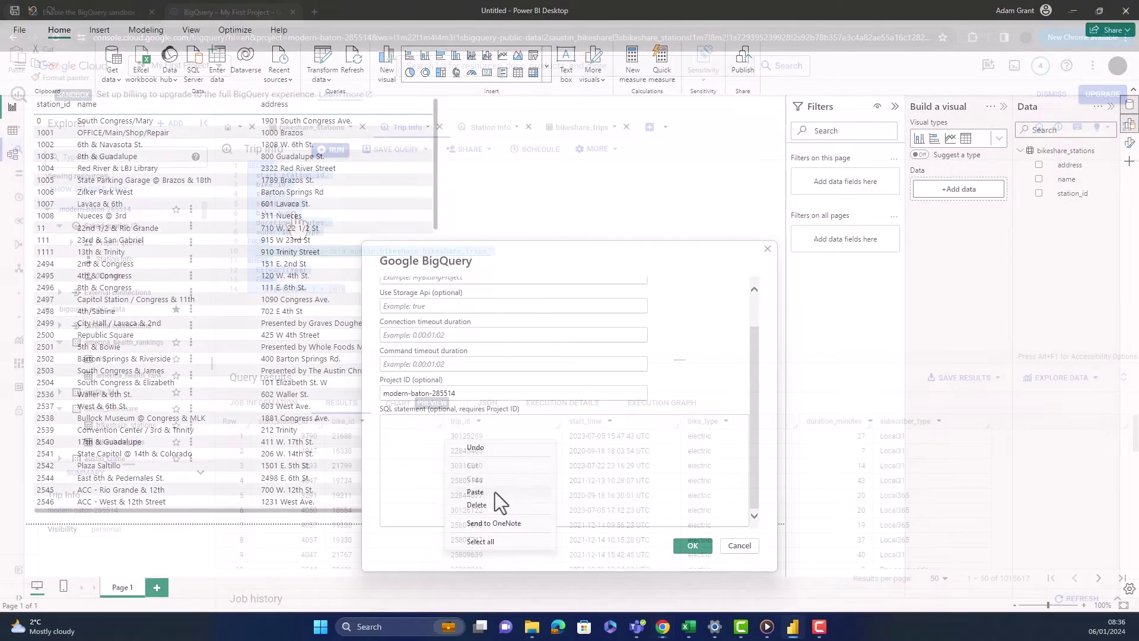
click(495, 493)
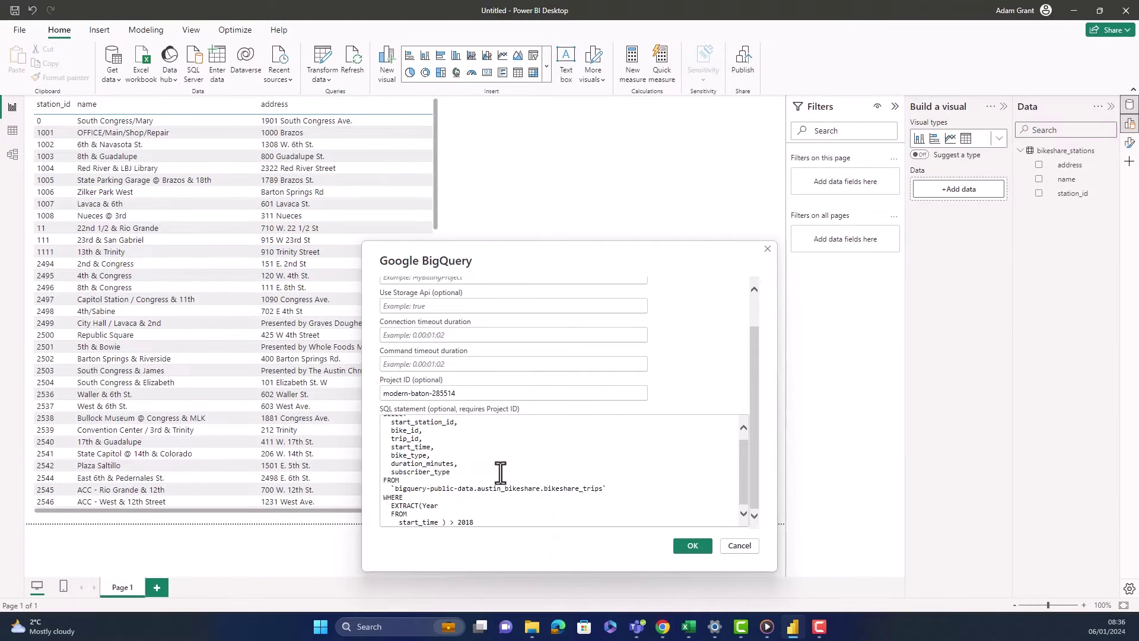
Confirm the BigQuery connection to preview the trips query results.
scroll(500, 469, up, 5)
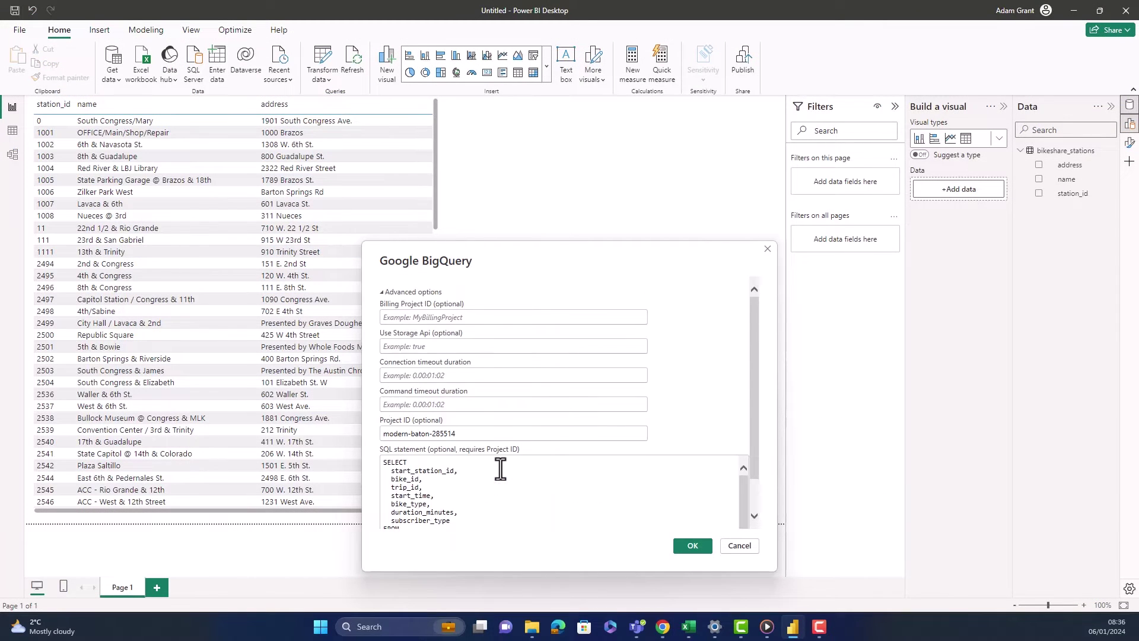
click(699, 546)
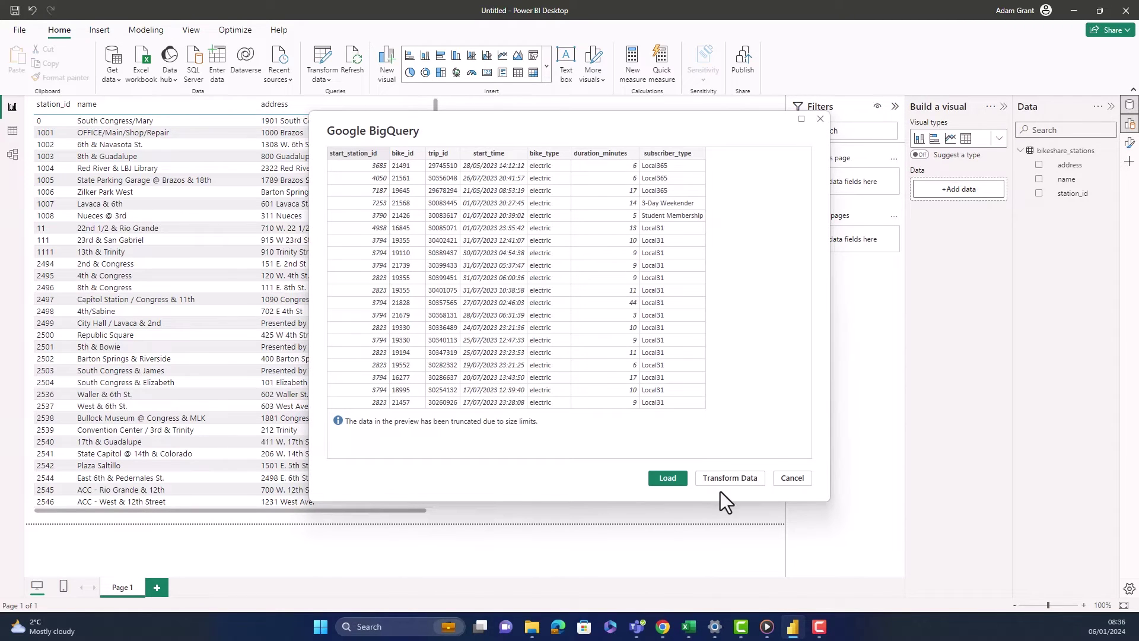
Open the trips data in Power Query and change start_station_id to Text.
click(746, 478)
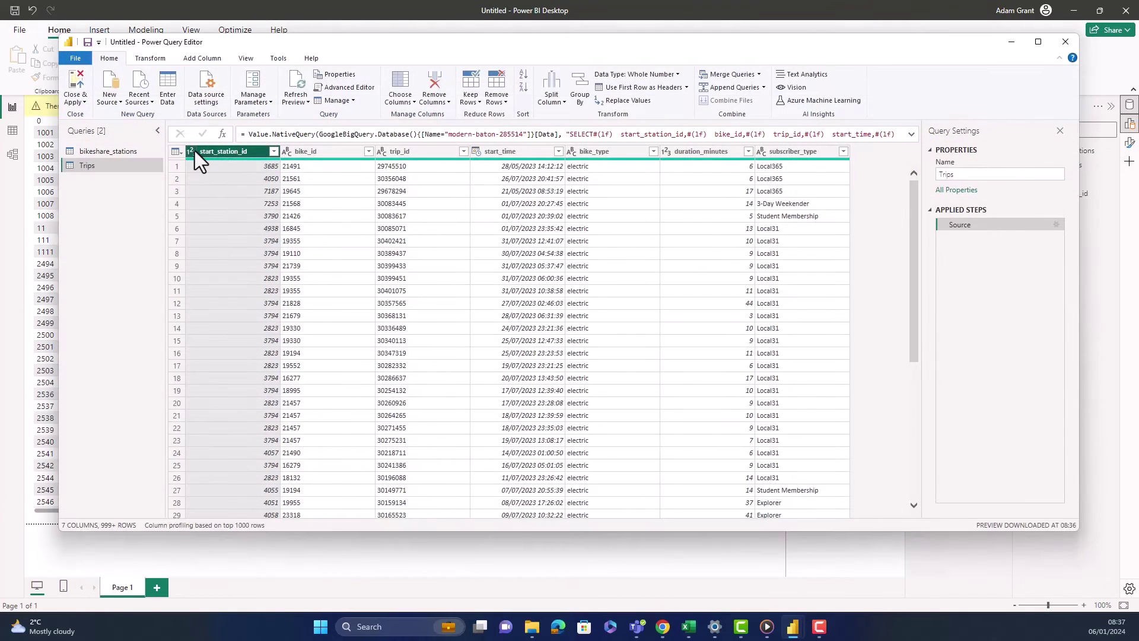
click(194, 151)
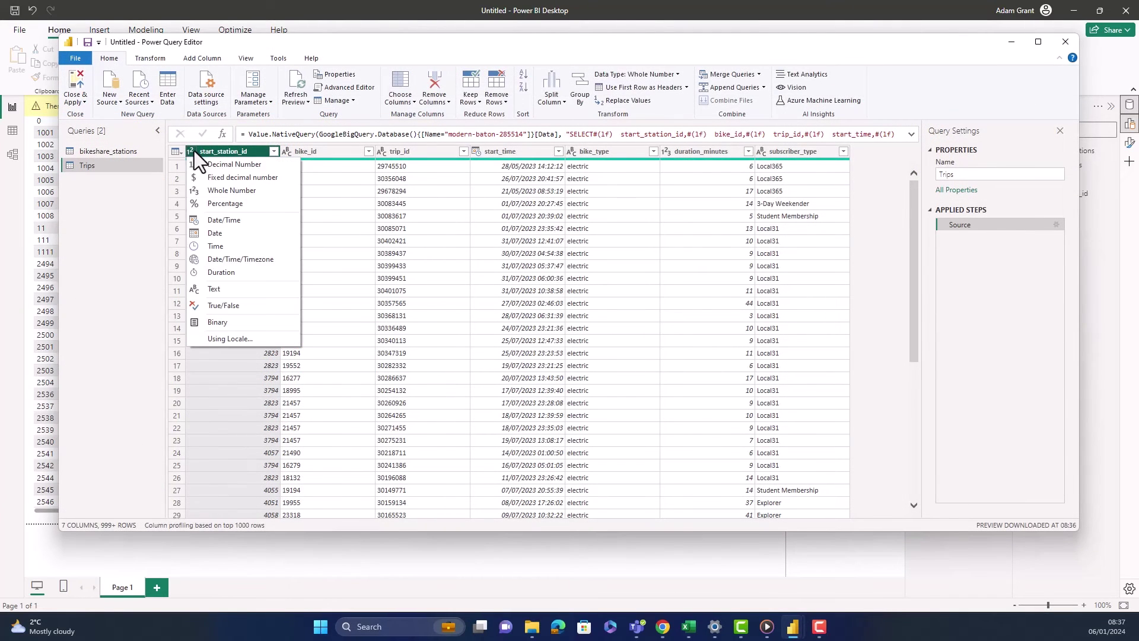
click(234, 290)
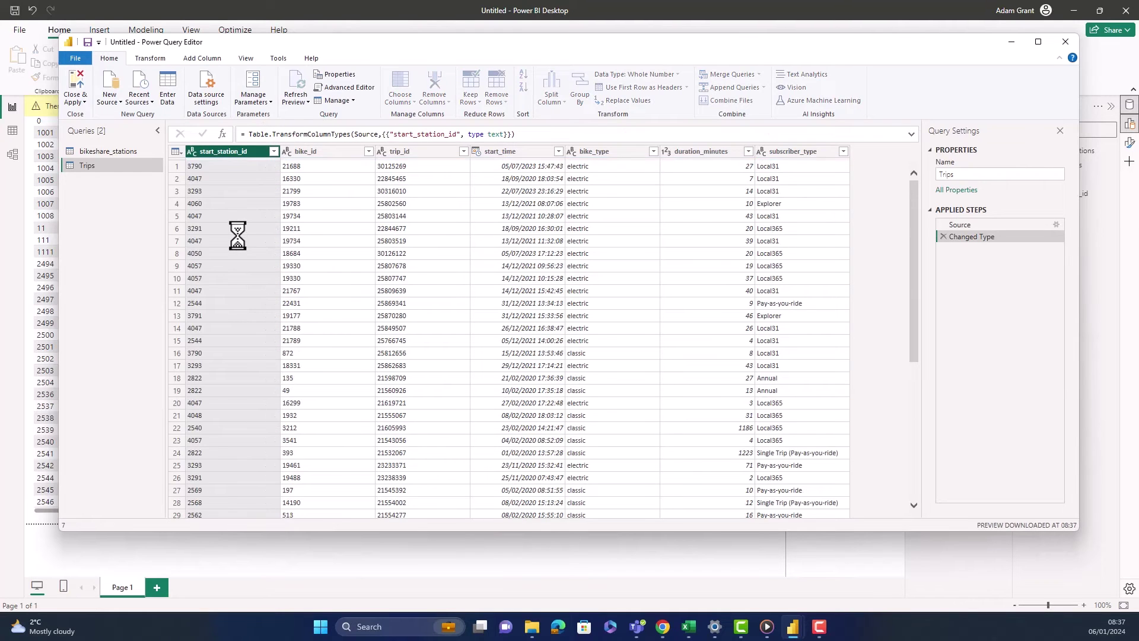
Load the Trips query into Power BI and view its fields beside bikeshare_stations in the model diagram.
click(73, 81)
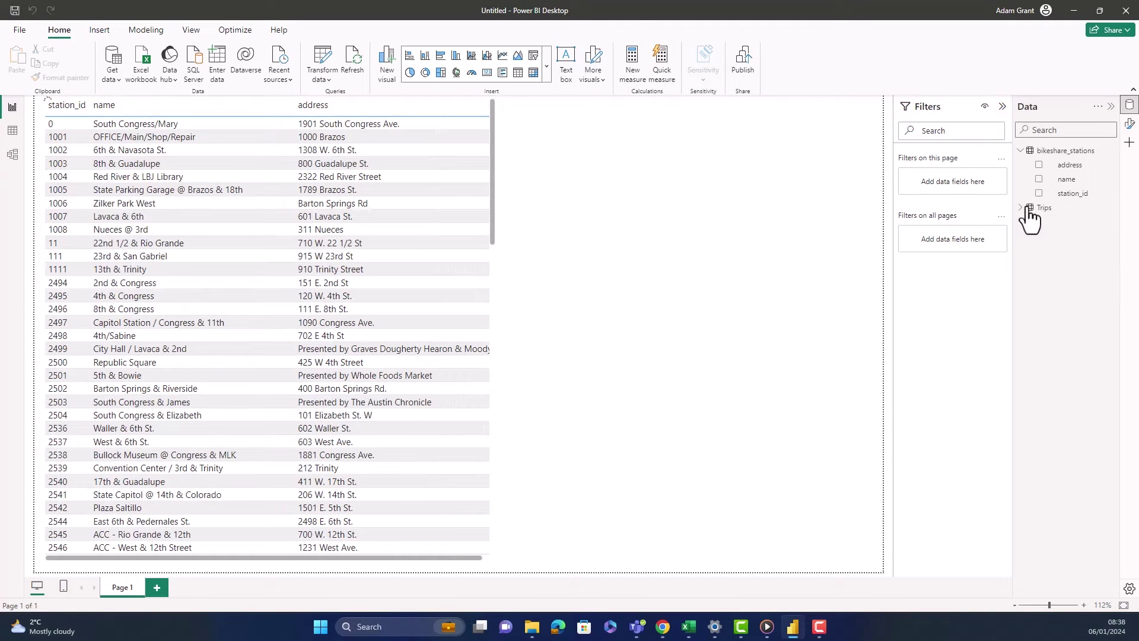
click(1021, 207)
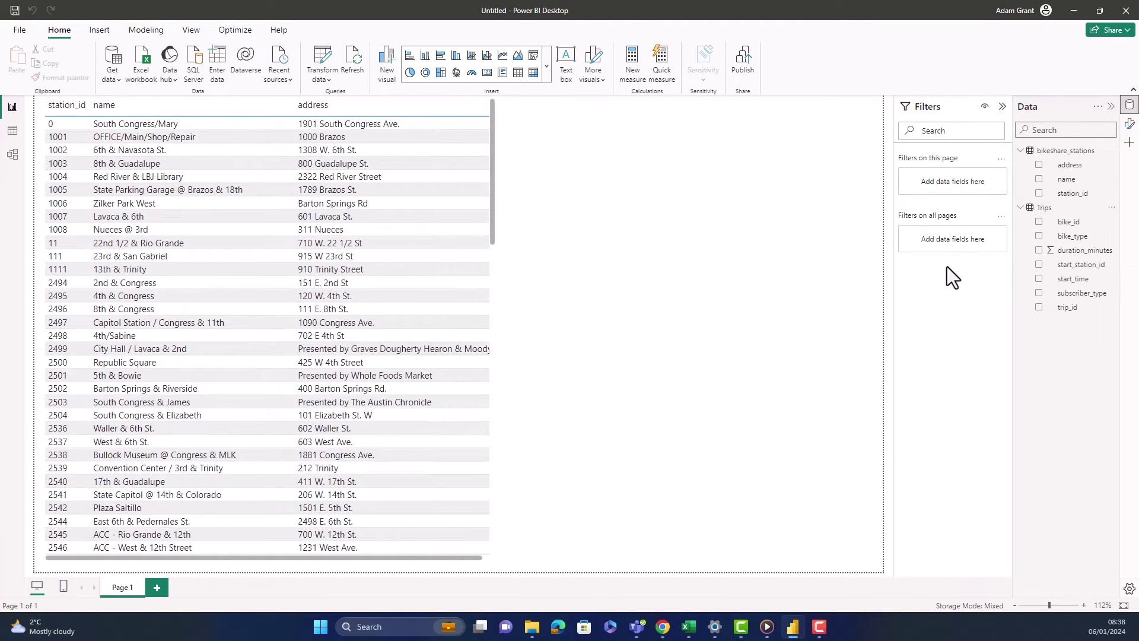
click(13, 155)
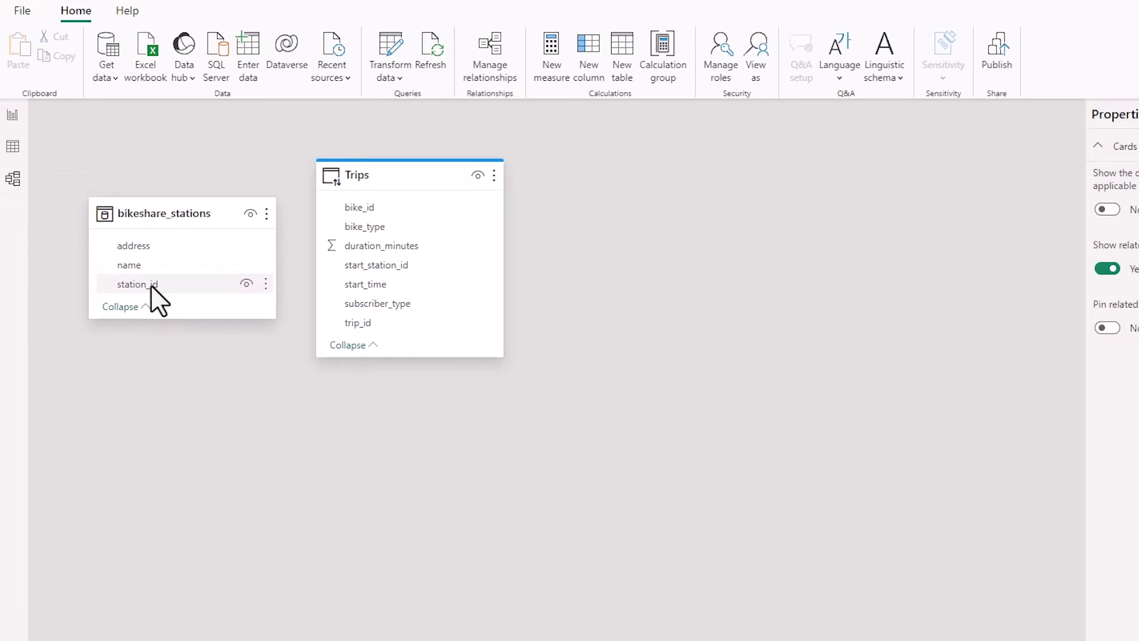
Link station_id to Trips start_station_id with One to many cardinality, then return to the report page.
drag(151, 285, 386, 265)
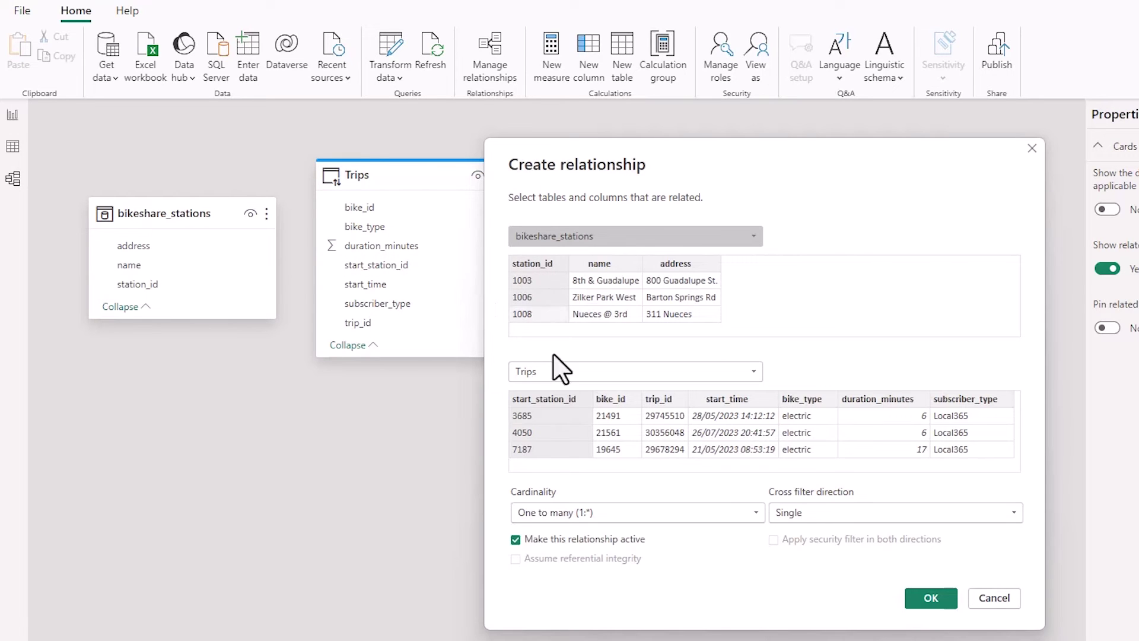
click(934, 598)
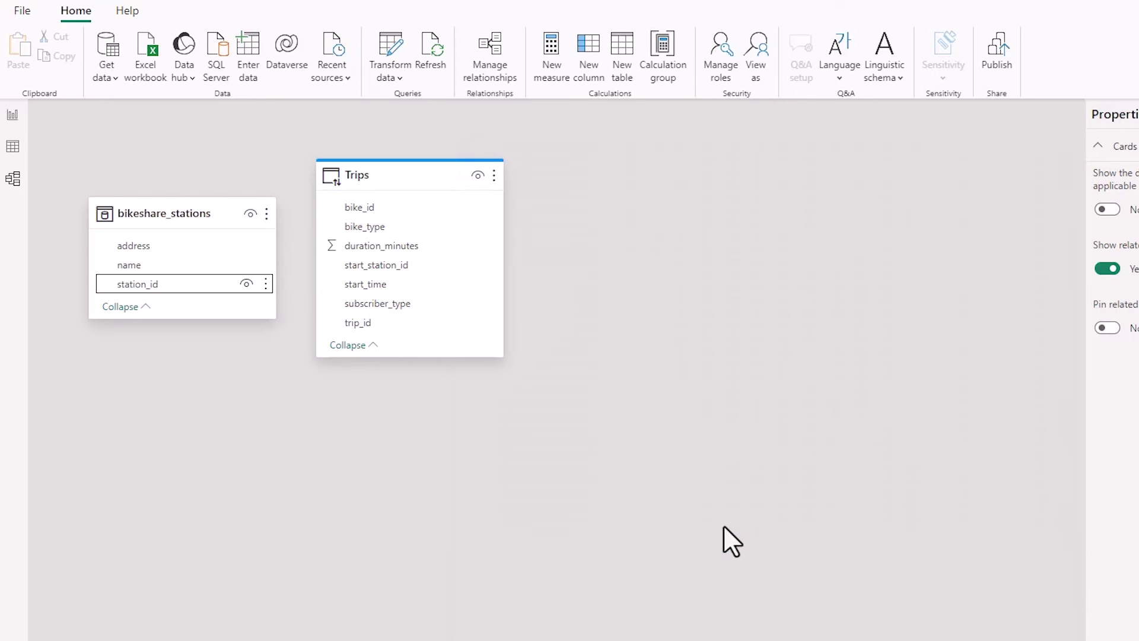
click(12, 115)
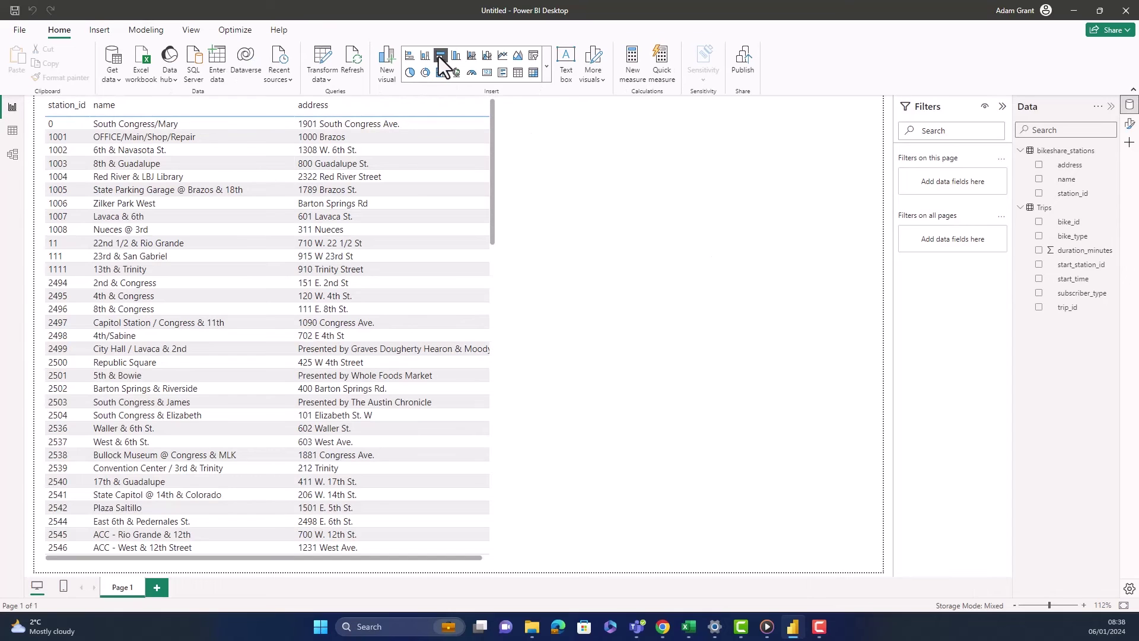
Add a clustered bar chart with name on the Y-axis and Sum of duration_minutes on the X-axis.
click(440, 56)
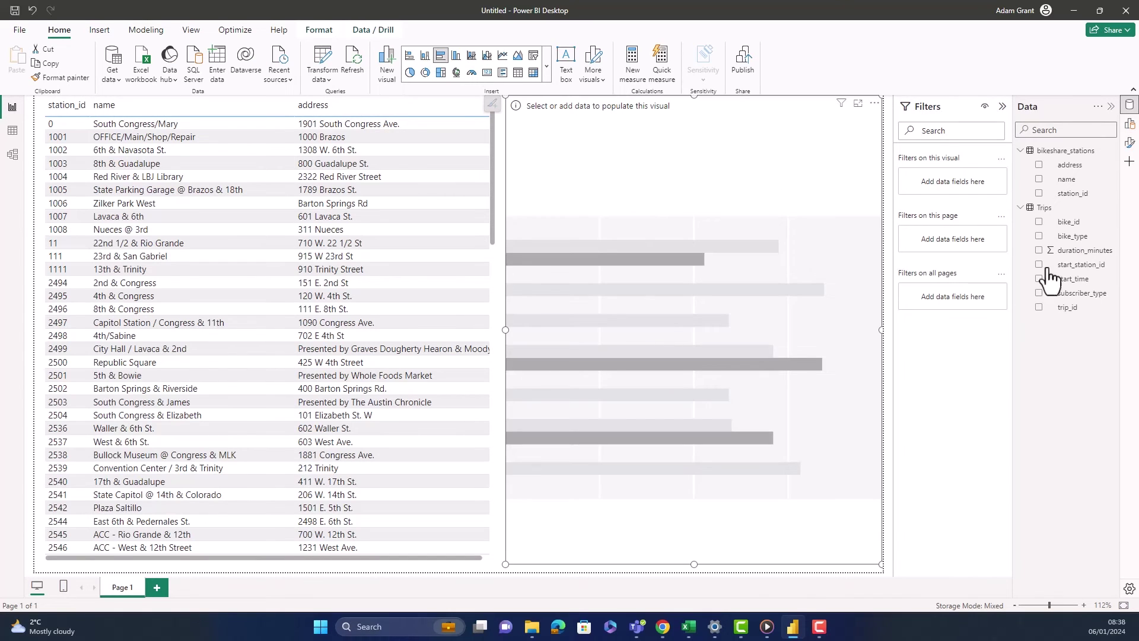
click(1130, 124)
drag(1067, 179, 959, 193)
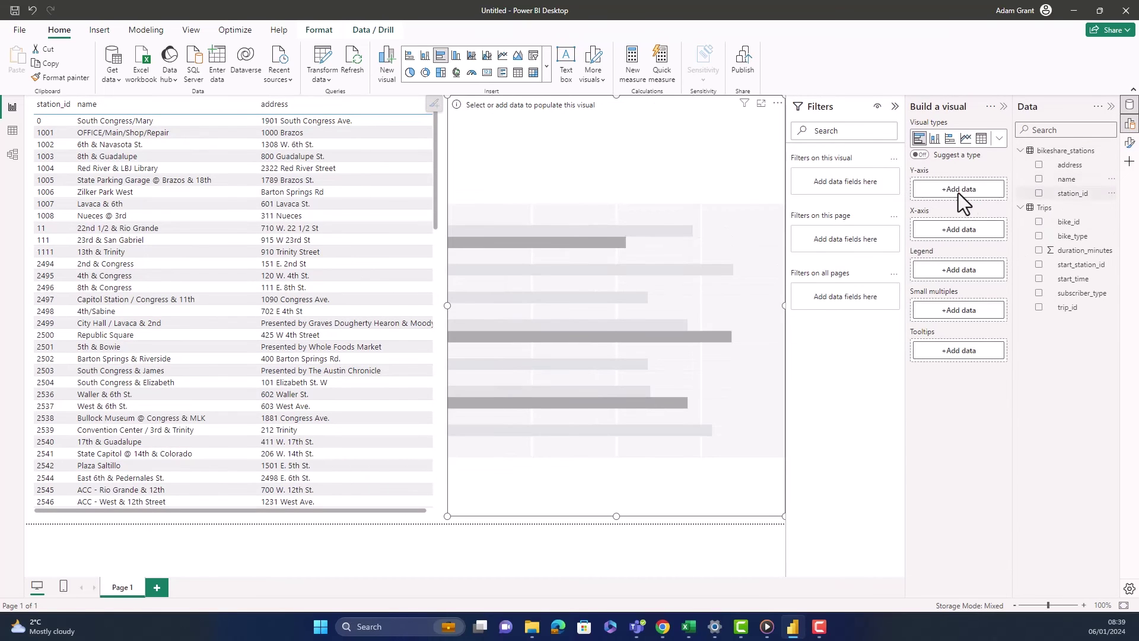
drag(1084, 256, 961, 285)
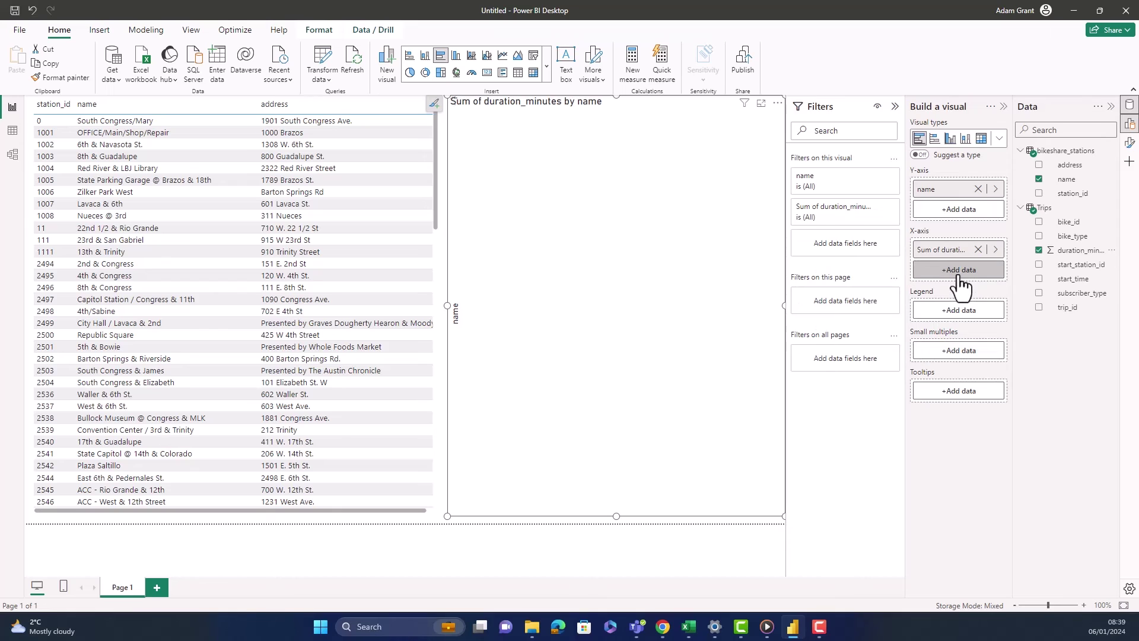